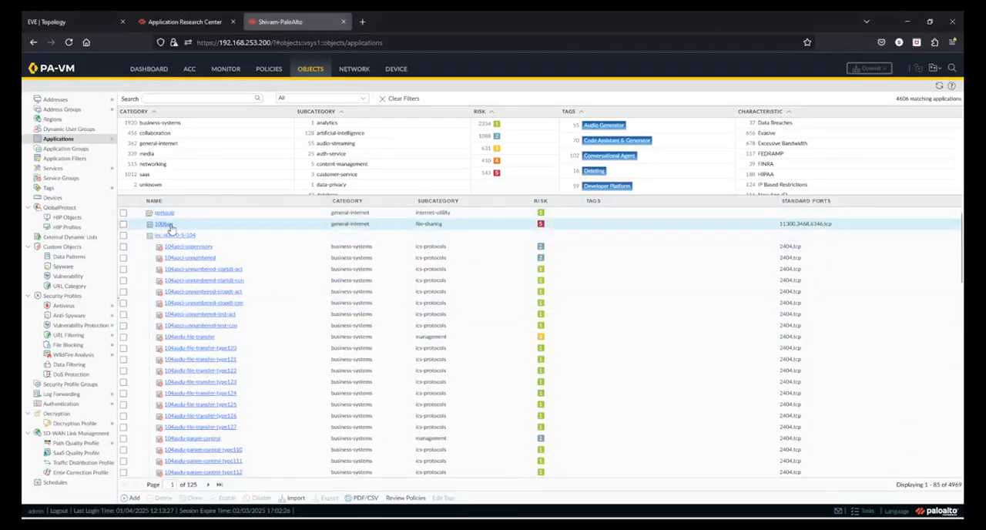
Open the details of the 100bao application and examine its name and standard ports.
click(168, 224)
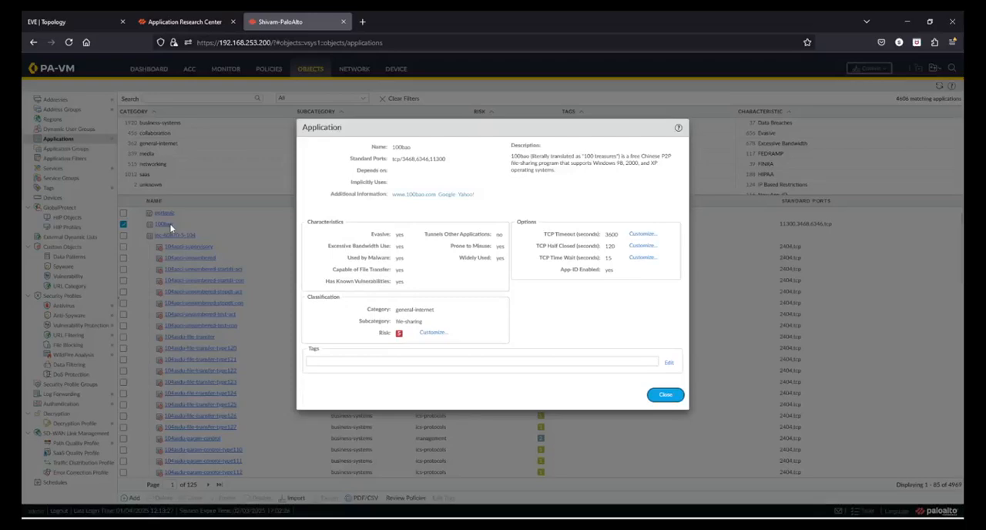
double_click(401, 147)
click(403, 159)
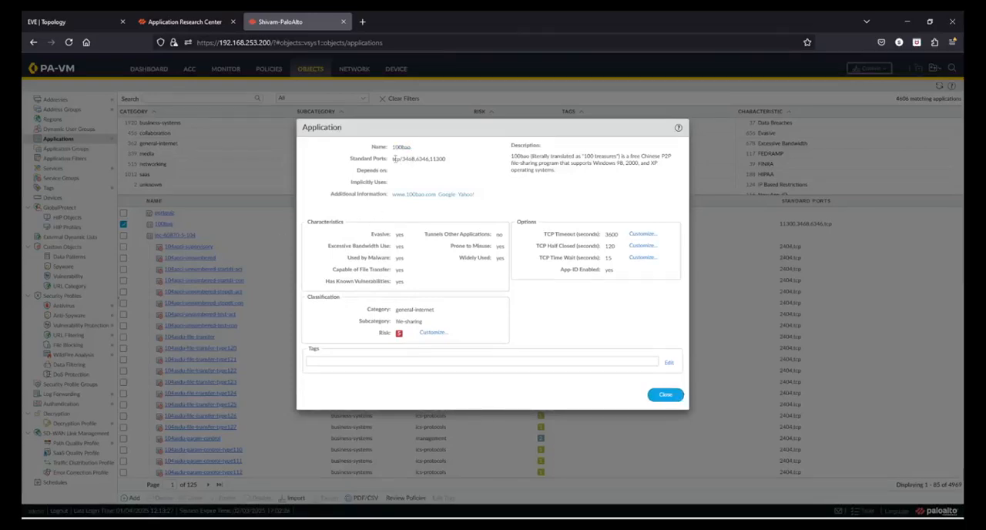
drag(395, 159, 448, 161)
click(449, 163)
Look up 100bao on Google from its additional information, and return to the application details.
drag(337, 194, 379, 199)
click(379, 199)
click(451, 199)
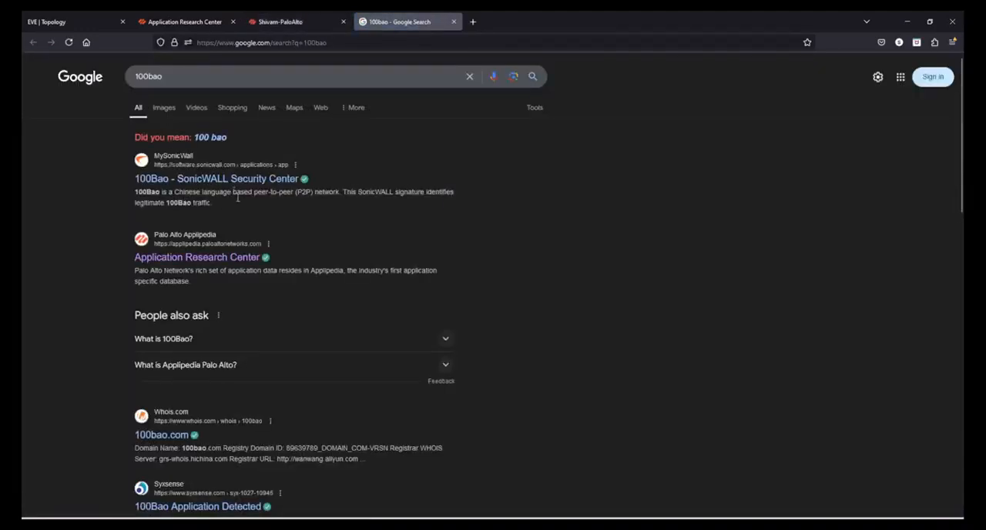
click(454, 21)
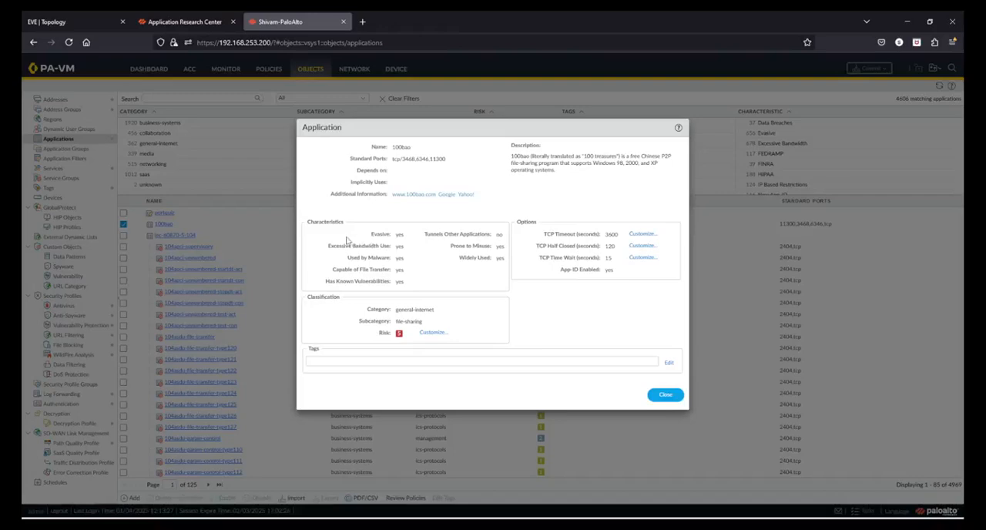
Examine the characteristics of 100bao, such as evasive, used by malware, file transfer, known vulnerabilities and tunnelling other applications.
drag(372, 235, 403, 236)
click(419, 253)
double_click(373, 237)
click(372, 259)
double_click(373, 259)
double_click(378, 271)
double_click(376, 282)
drag(461, 246, 513, 258)
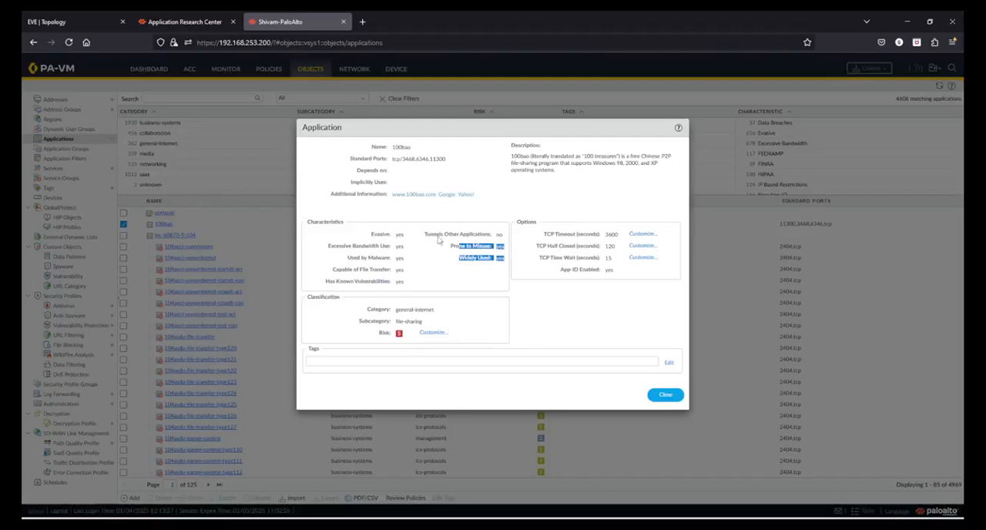
drag(436, 235, 483, 240)
click(472, 262)
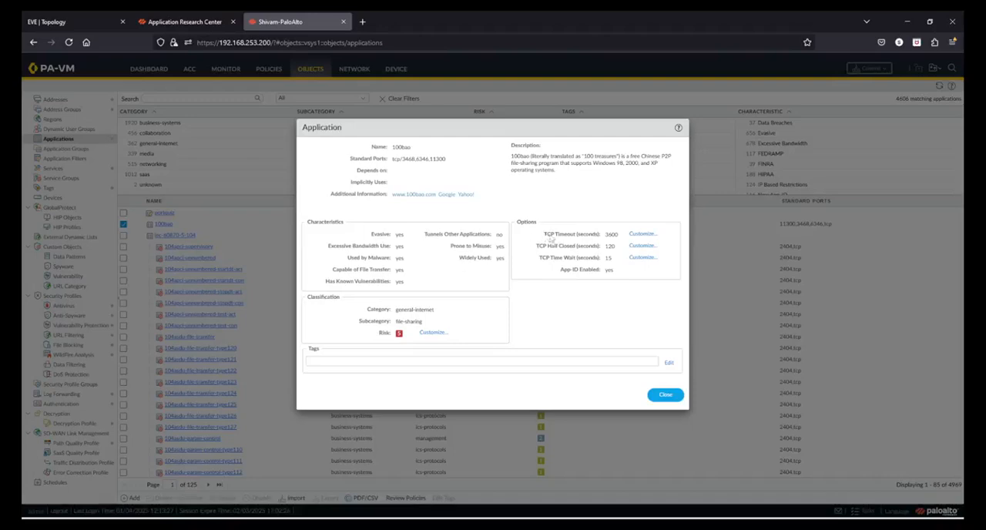
Examine the TCP timeout options, App-ID status, category and subcategory of 100bao.
drag(544, 235, 595, 238)
drag(536, 247, 618, 275)
click(618, 275)
drag(363, 310, 455, 312)
click(435, 315)
drag(370, 324, 423, 324)
click(466, 316)
drag(559, 271, 578, 275)
click(578, 279)
drag(582, 270, 617, 278)
click(615, 280)
Read the description of 100bao, close its details and deselect it in the application list.
drag(511, 157, 567, 179)
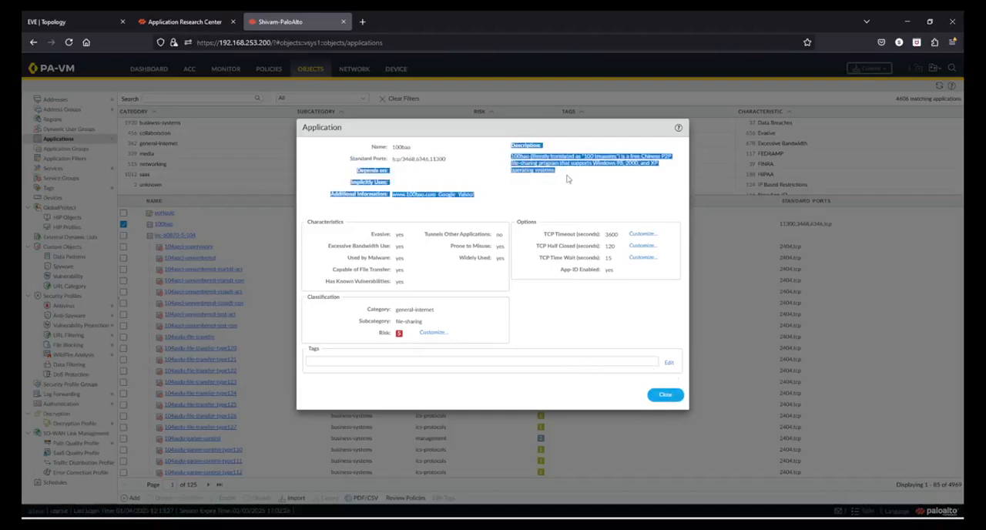
click(570, 180)
click(665, 395)
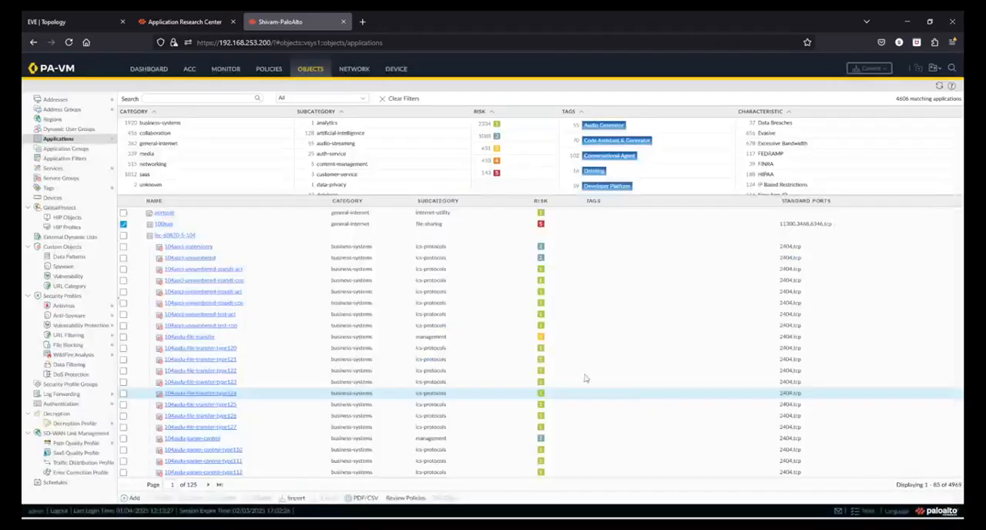
click(124, 224)
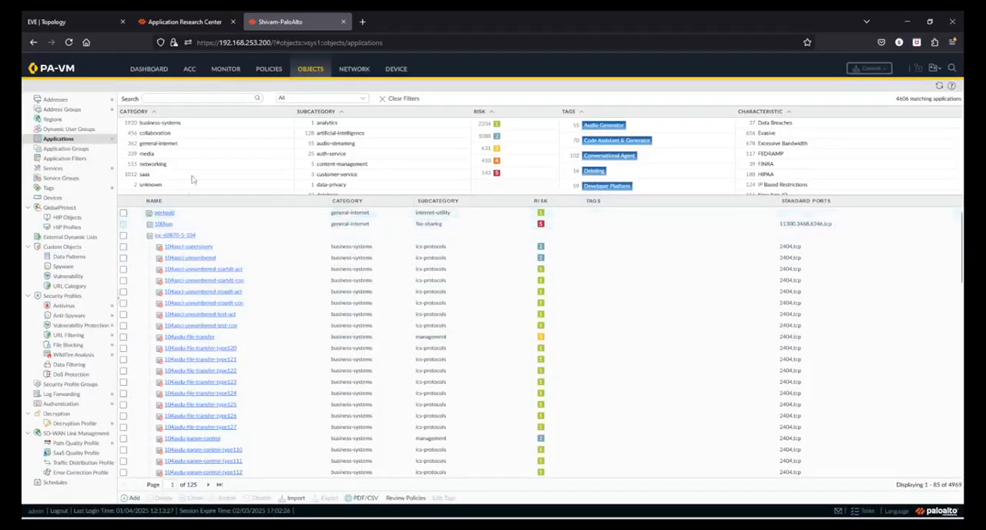
Filter the applications by category general-internet, subcategory file-sharing and risk 1.
click(171, 143)
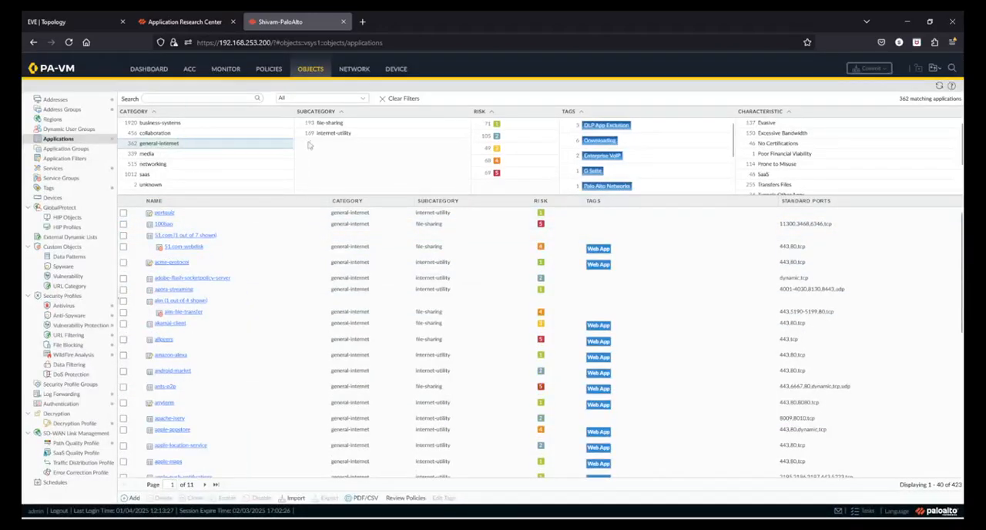
click(330, 123)
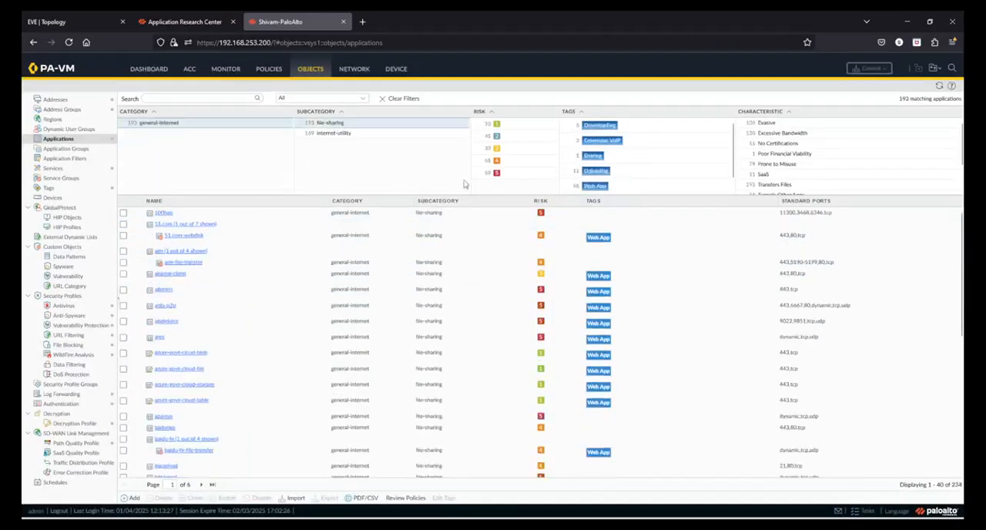
click(484, 125)
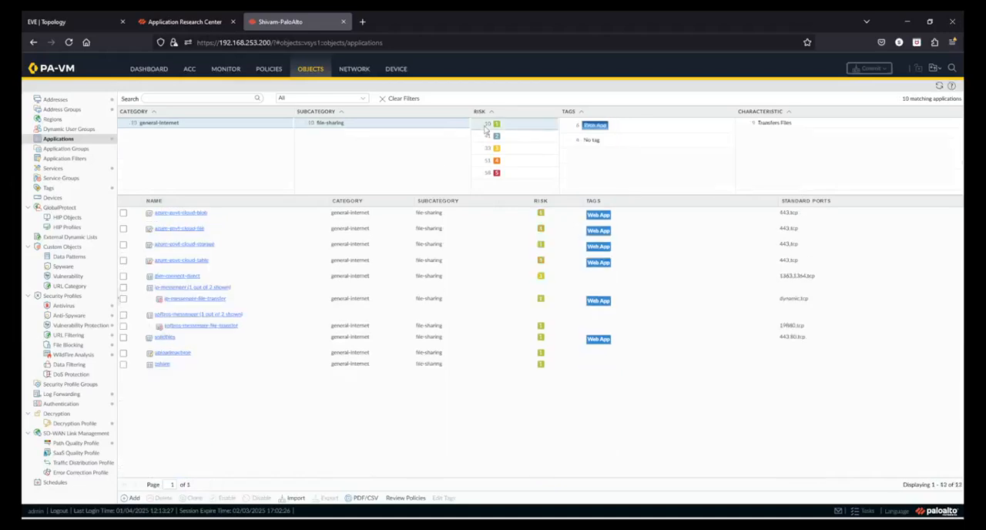
Review the details of the azure-govt-cloud-blob application, close them and clear all list filters.
click(189, 215)
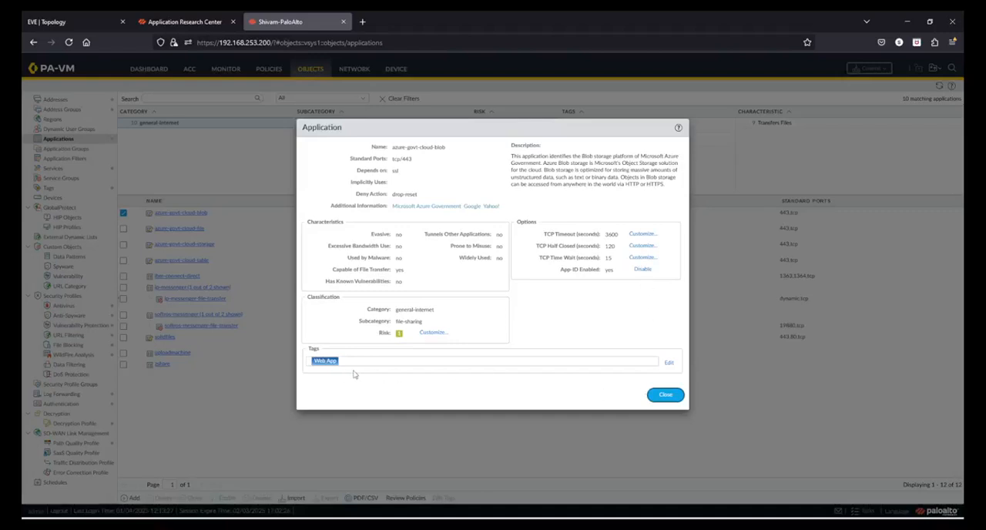
click(668, 395)
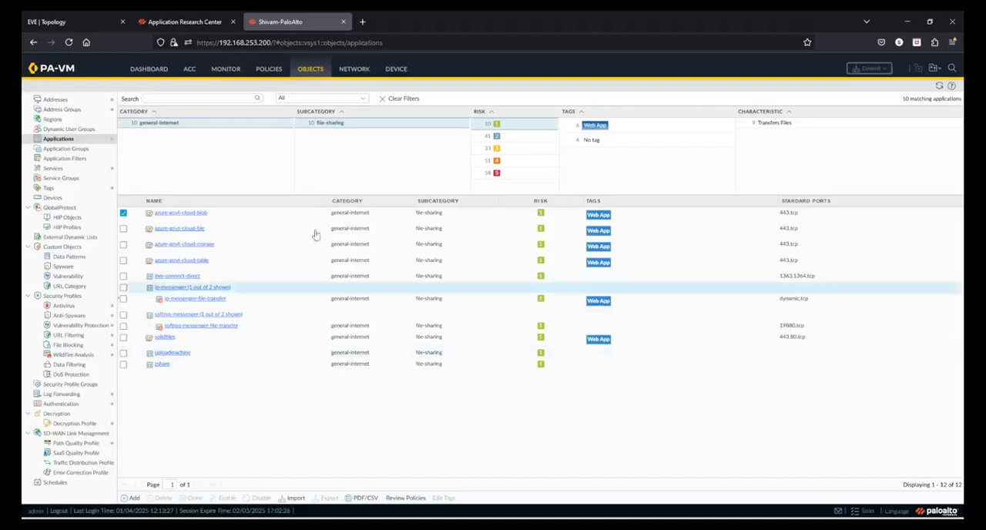
click(389, 102)
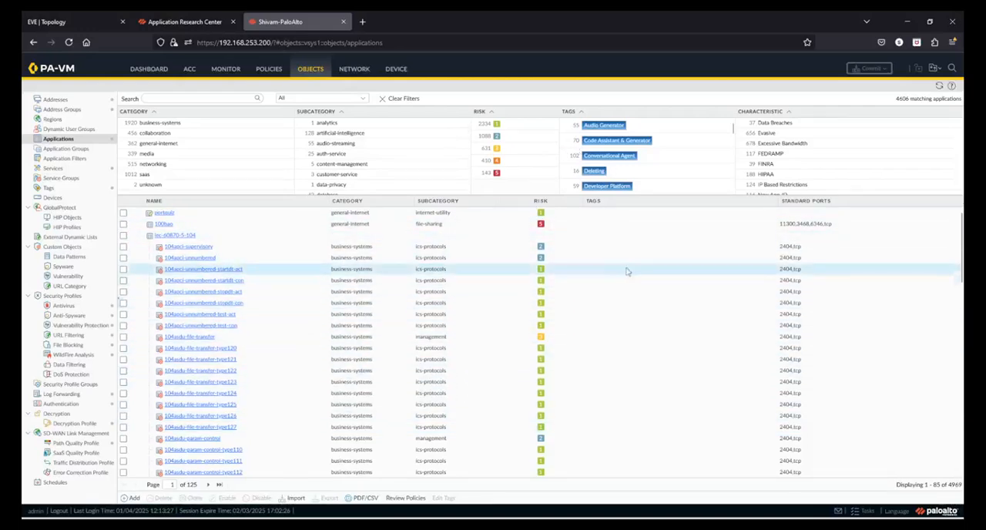
Review the online application list in the Application Research Center and return to the firewall's application list.
click(164, 23)
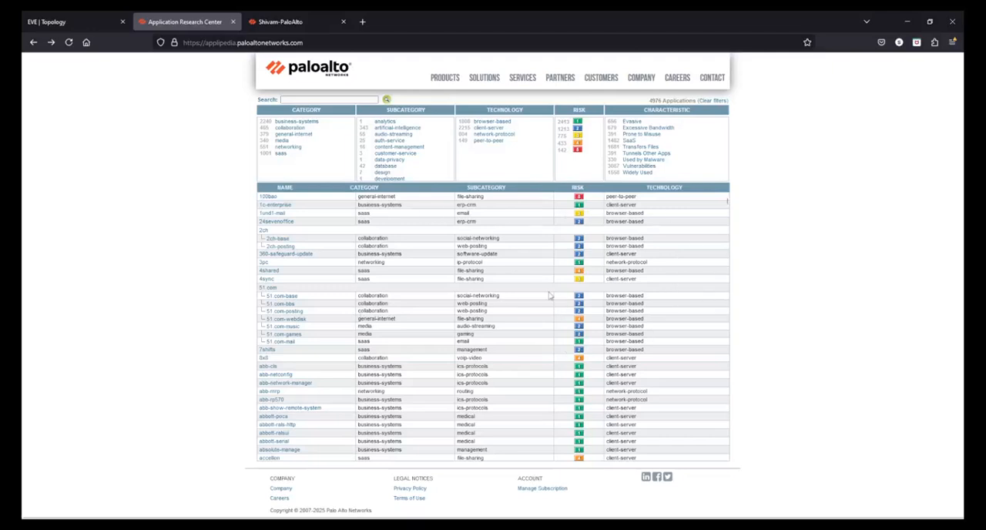
click(273, 23)
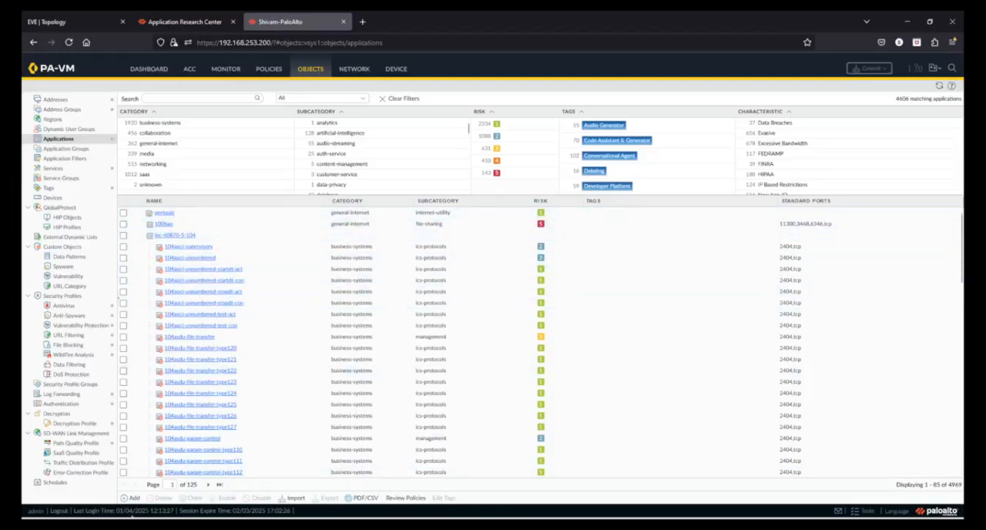
Start a new custom application and examine its description, category, subcategory, technology, parent app and risk fields.
click(133, 499)
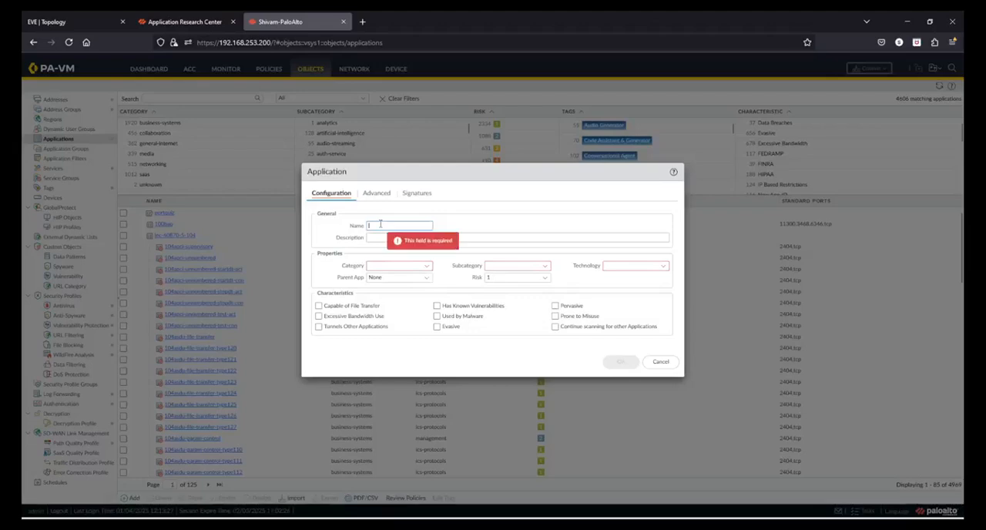
click(376, 238)
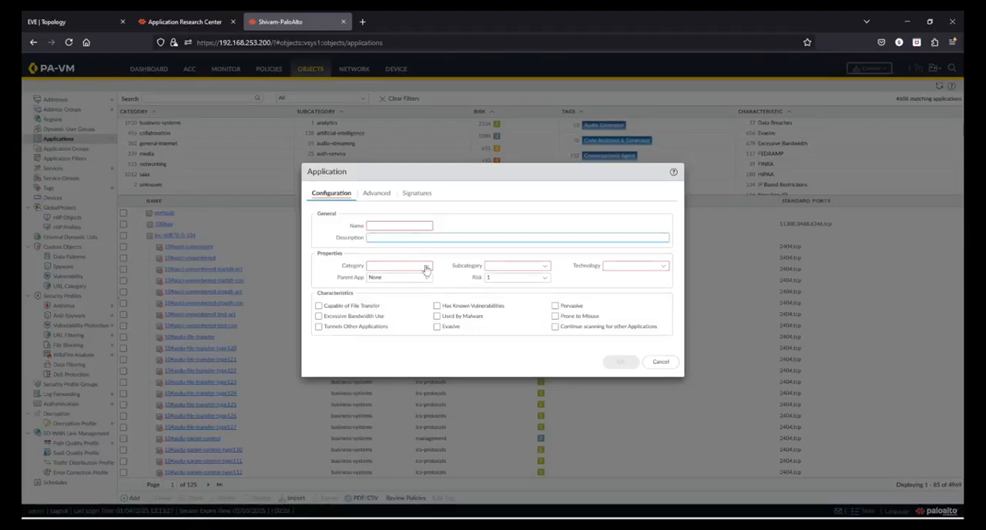
click(426, 268)
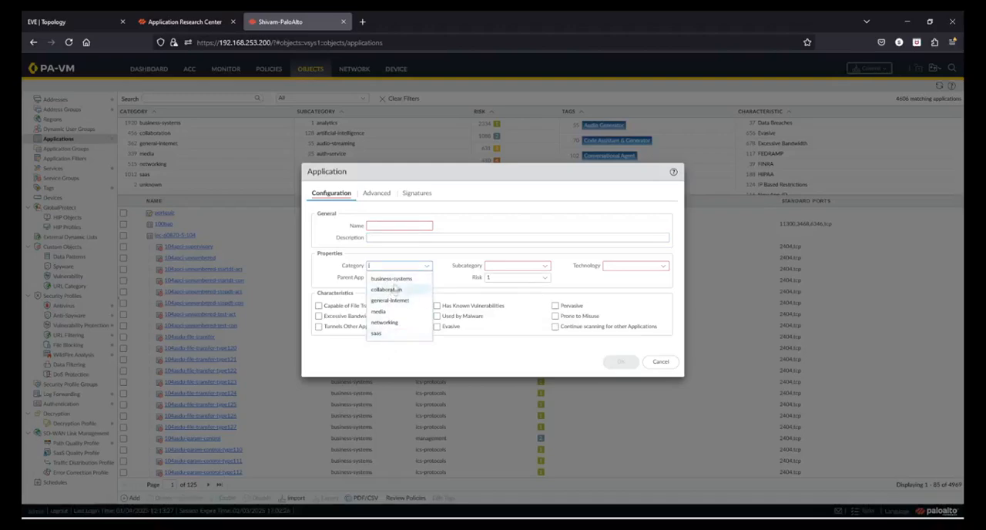
click(546, 266)
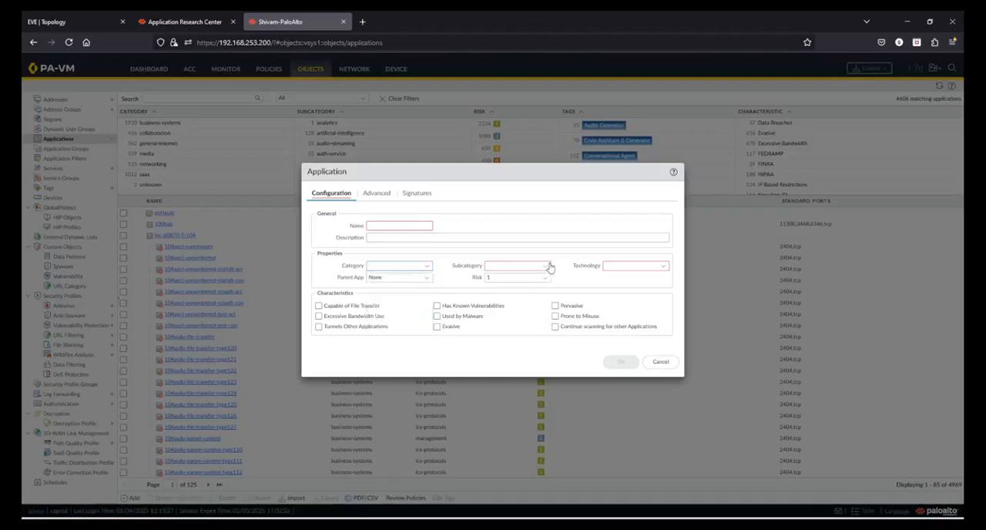
click(654, 268)
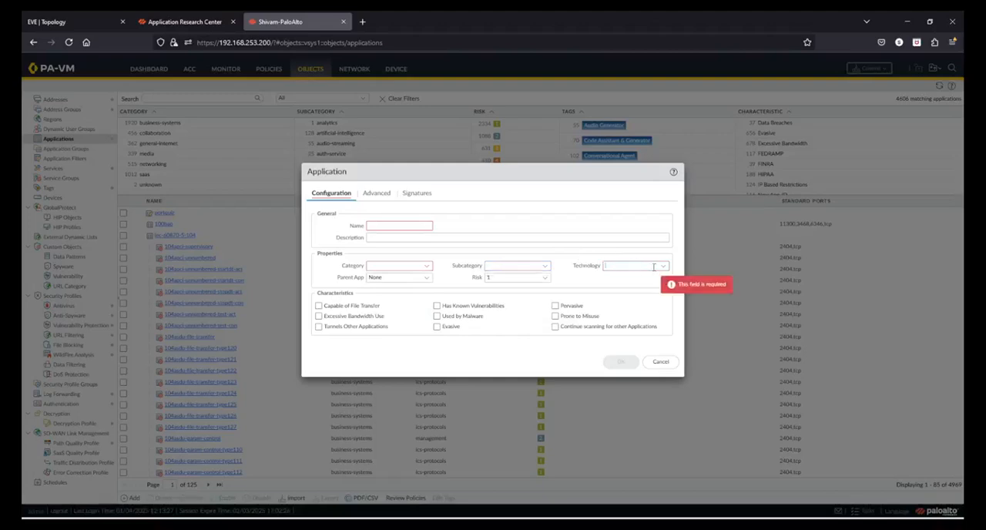
click(429, 279)
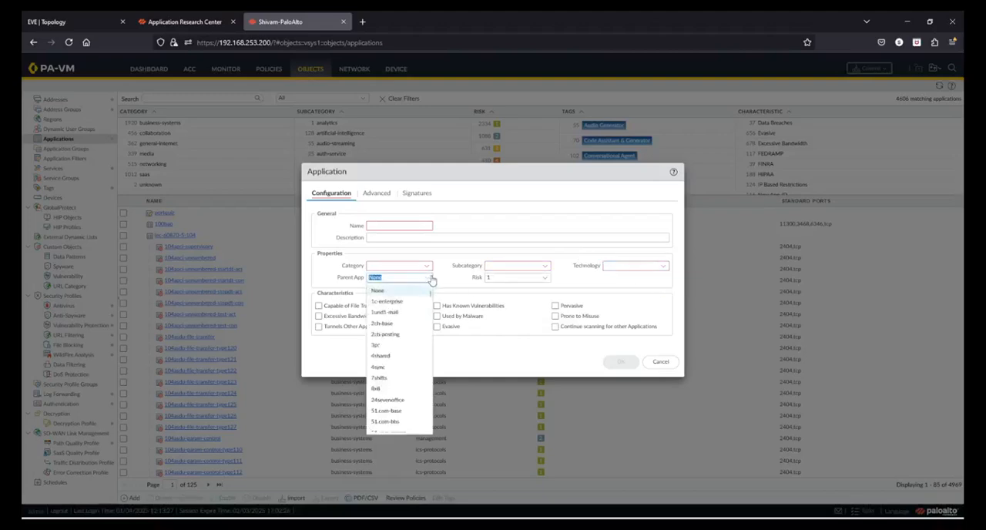
click(451, 283)
click(496, 279)
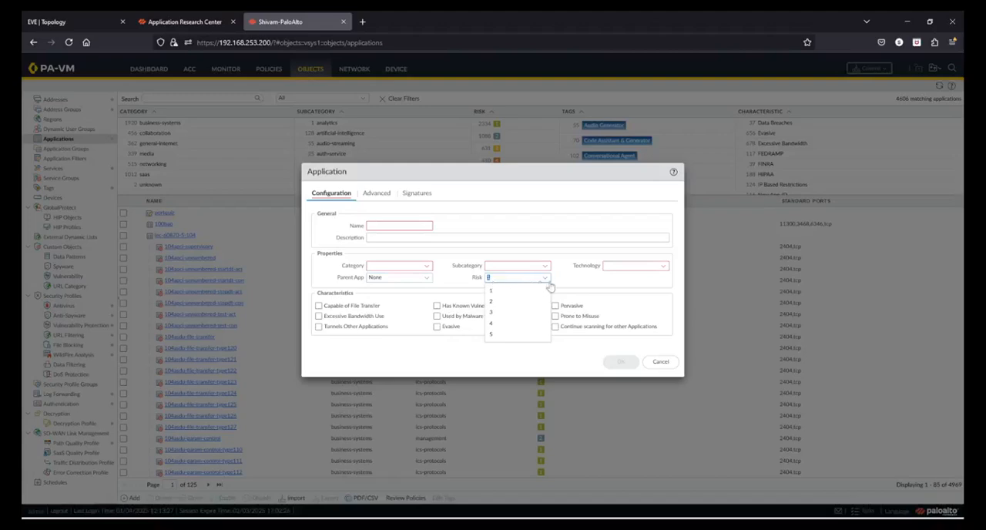
click(579, 283)
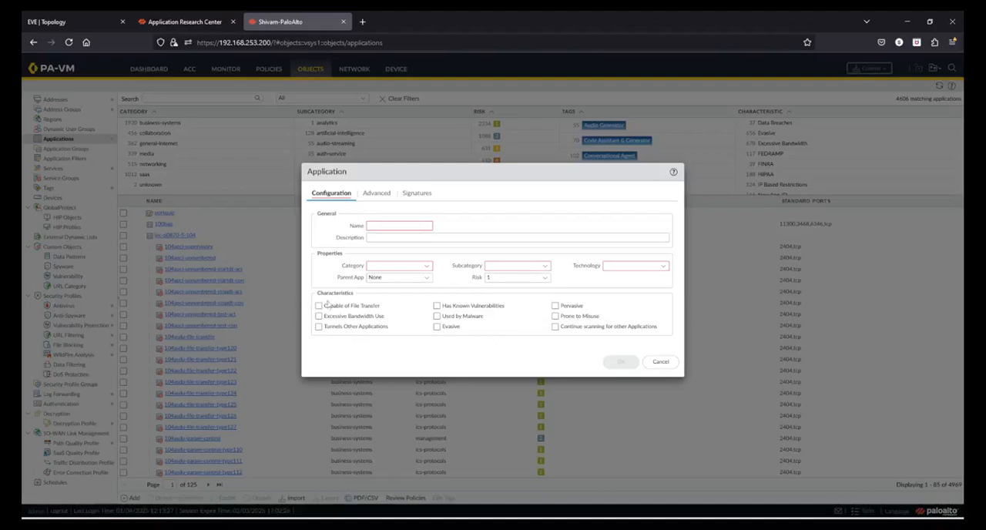
Explore the new application's advanced defaults for Port and IP Protocol, and set the default back to None.
click(383, 195)
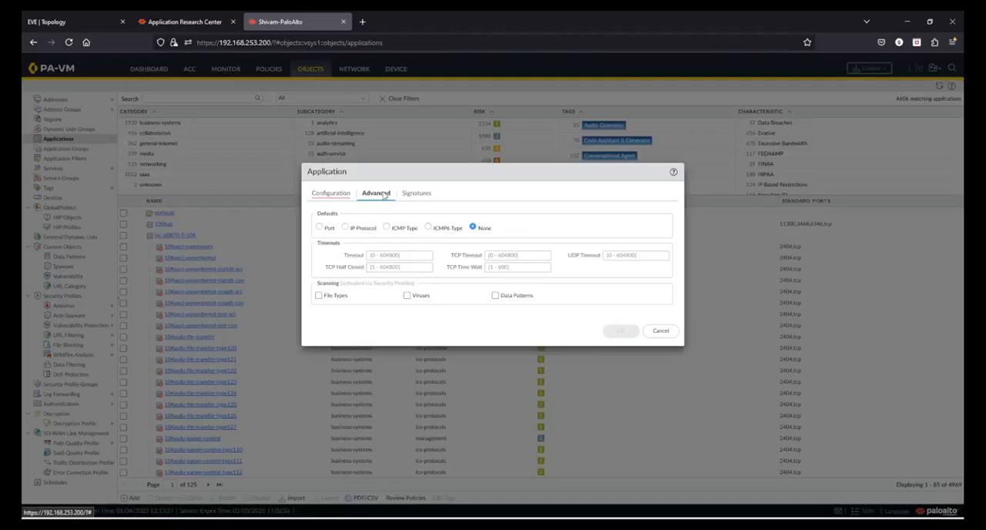
click(319, 228)
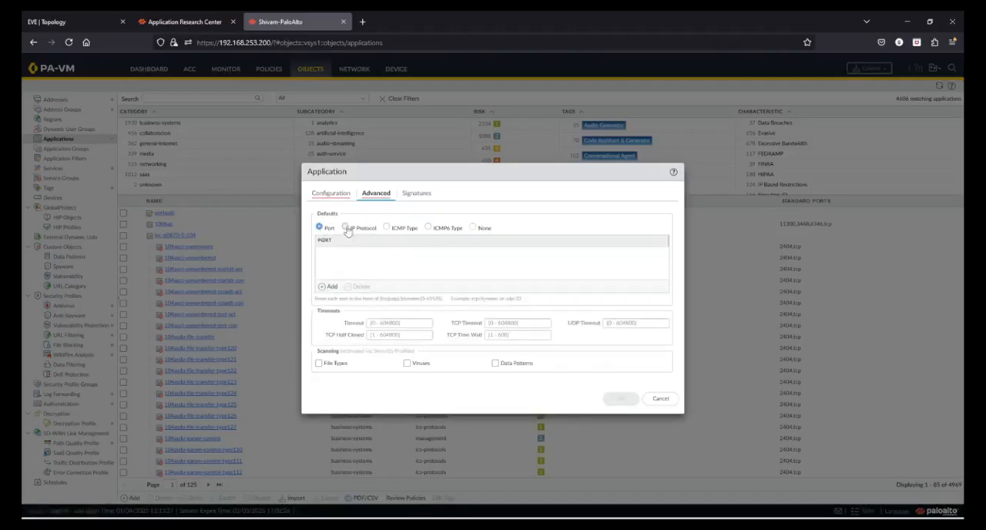
click(347, 229)
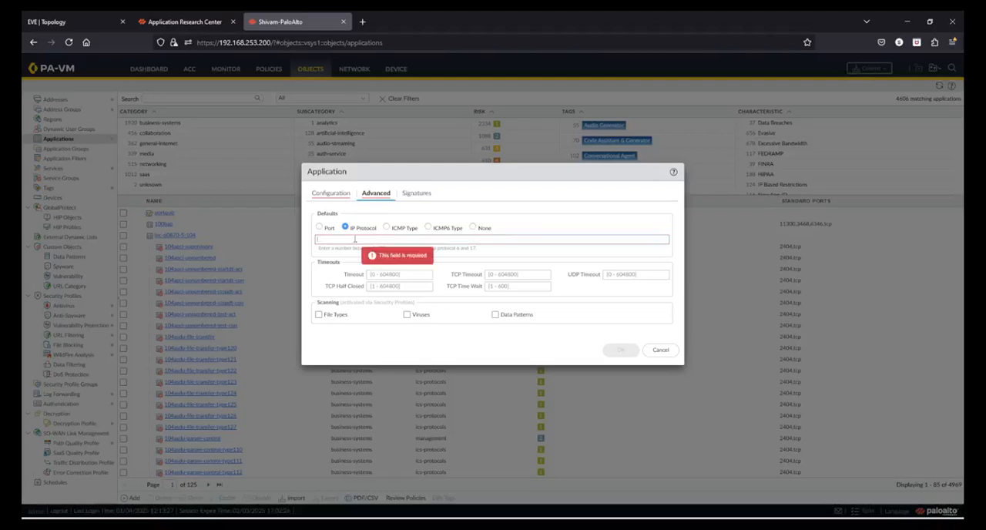
click(492, 256)
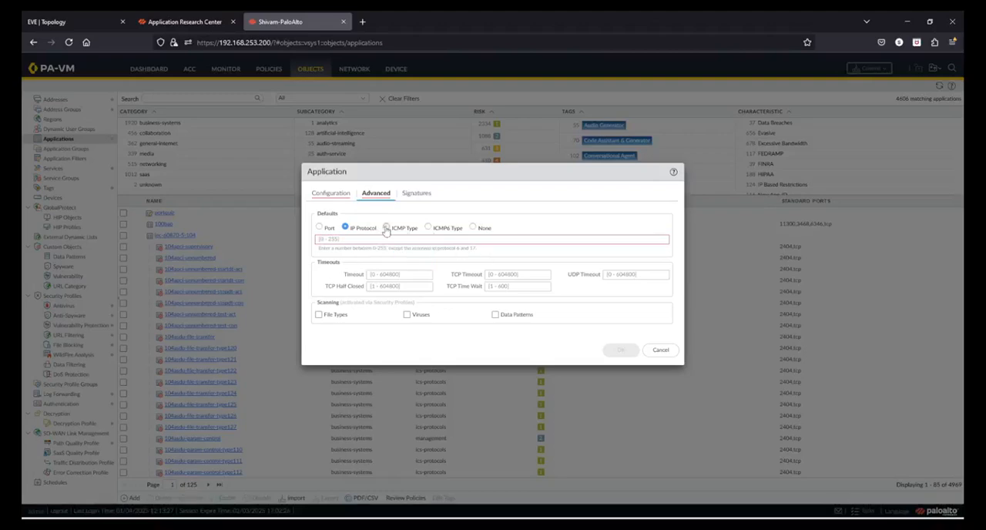
click(472, 228)
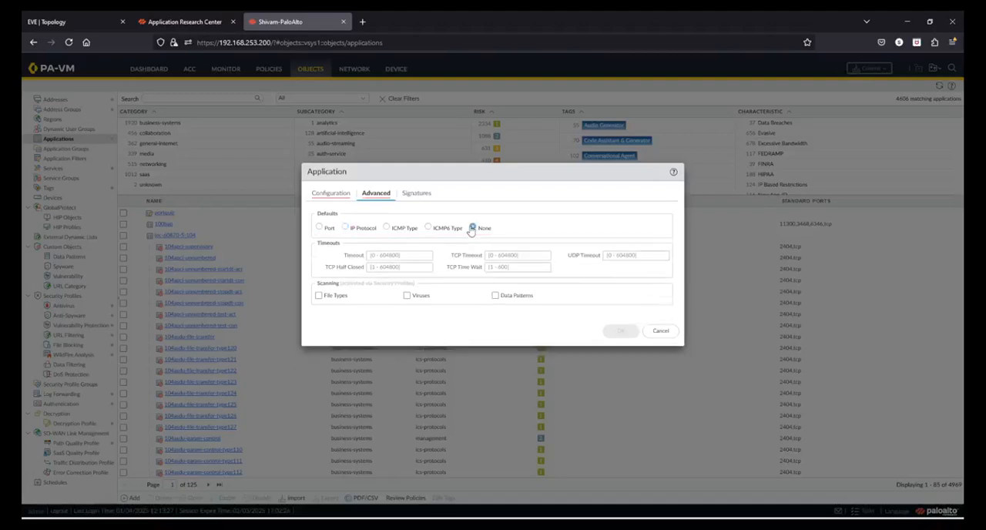
Examine the new application's timeout fields, including Timeout, TCP Timeout, TCP Half Closed and TCP Time Wait.
click(407, 258)
click(501, 259)
key(Tab)
click(380, 268)
click(519, 268)
Inspect the signature settings of the new custom application and discard it without saving.
click(417, 194)
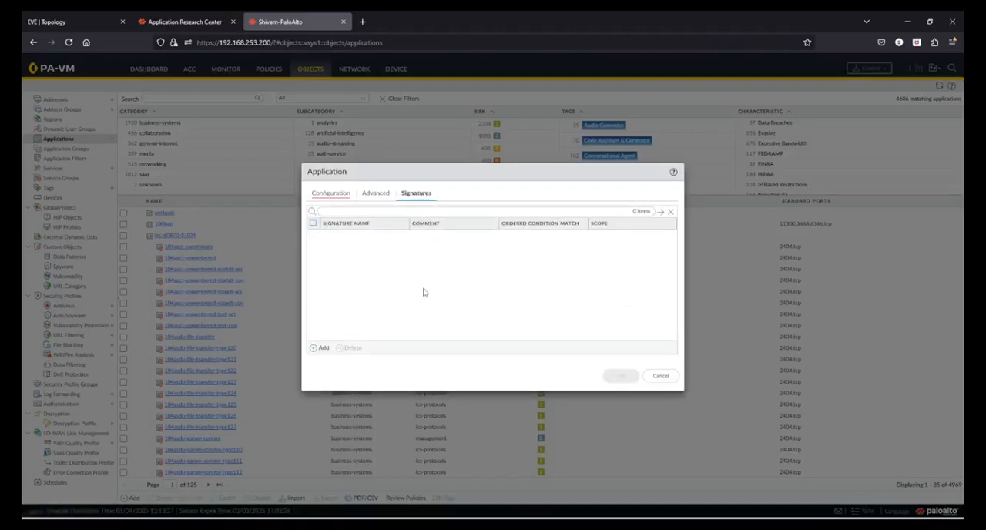
click(375, 194)
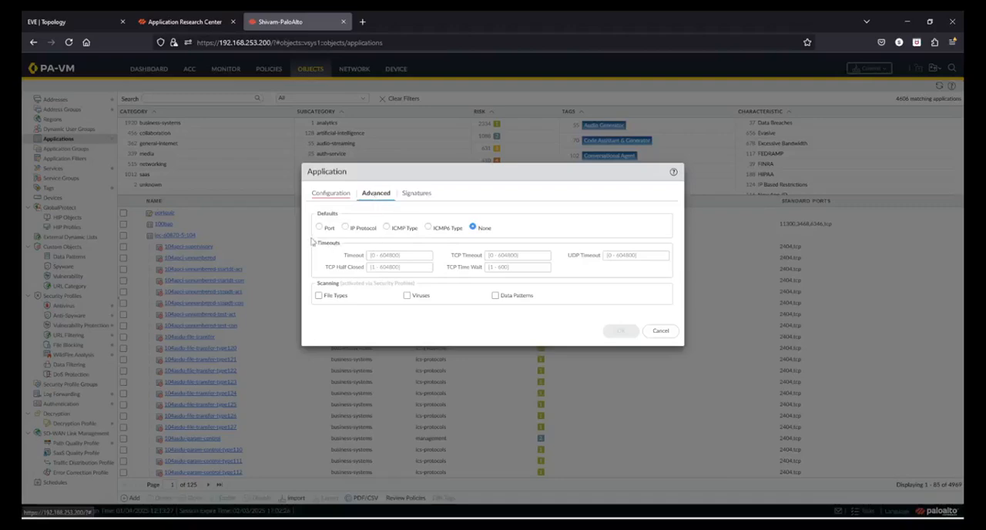
click(418, 196)
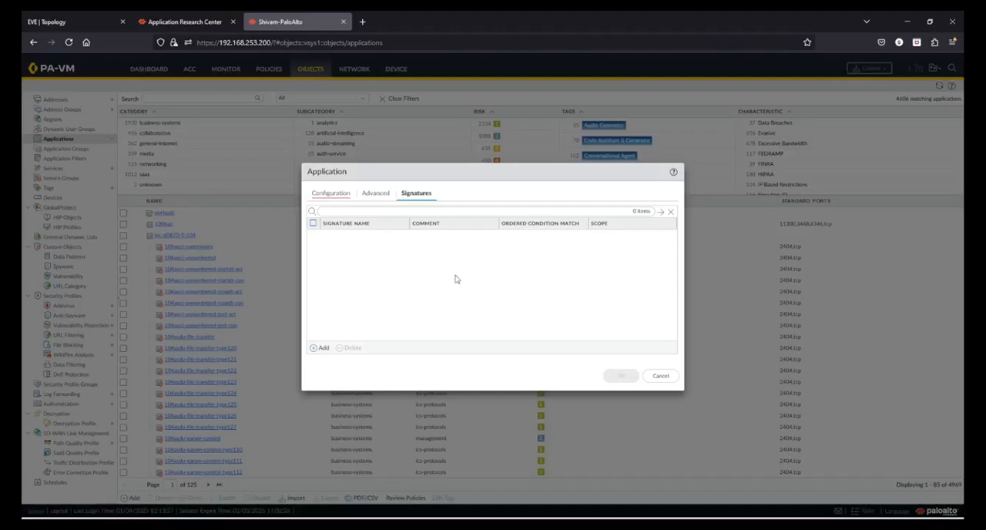
click(666, 378)
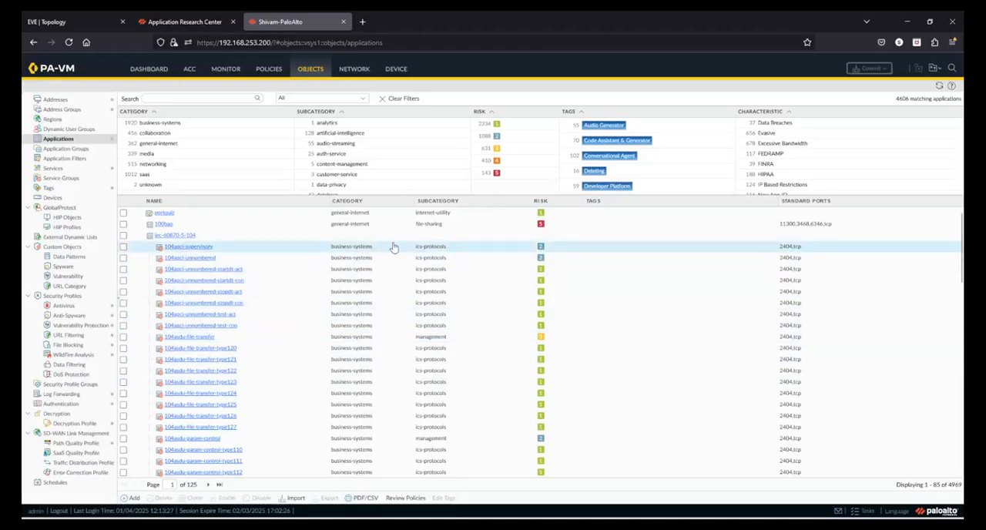
Open the custom application portquiz, search for "portquiz" in the Application Research Center, and clear the search.
click(165, 214)
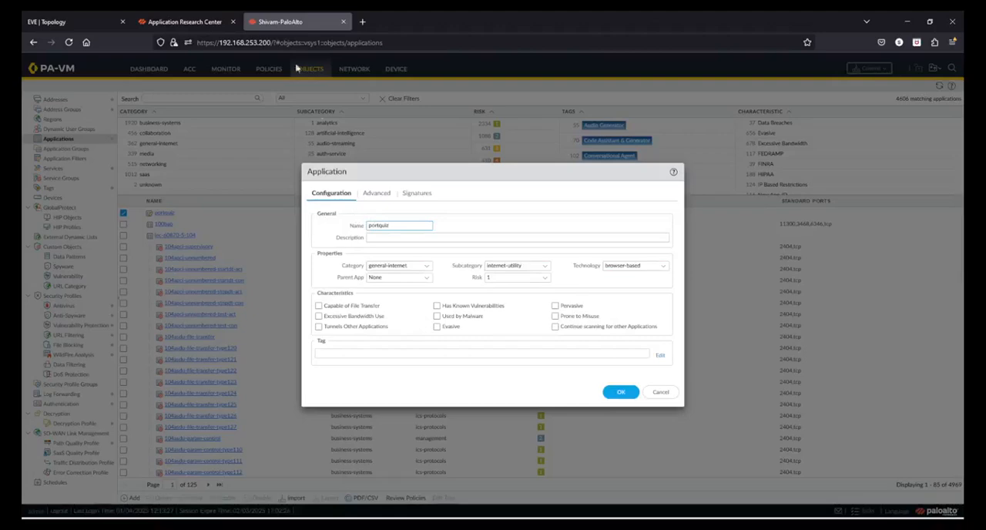
click(191, 19)
click(295, 99)
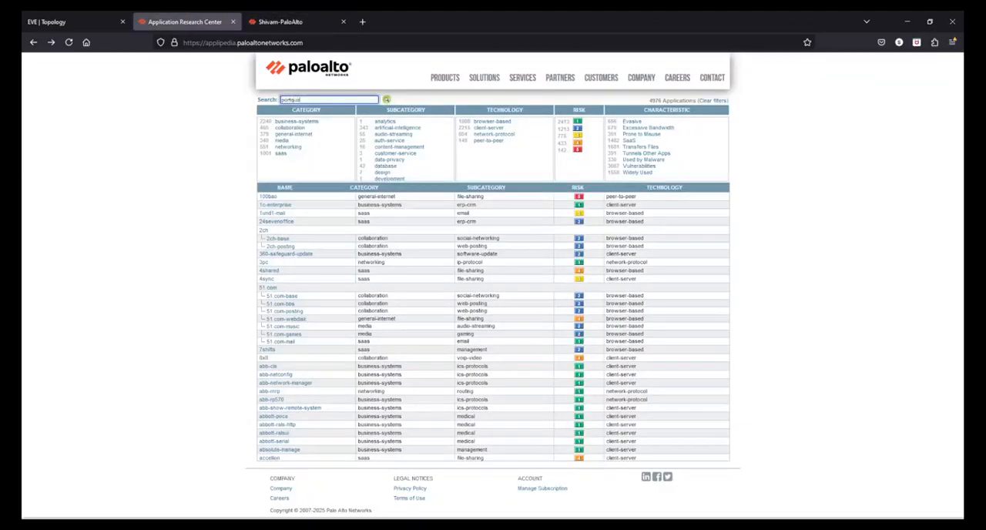
text(portquiz)
key(Return)
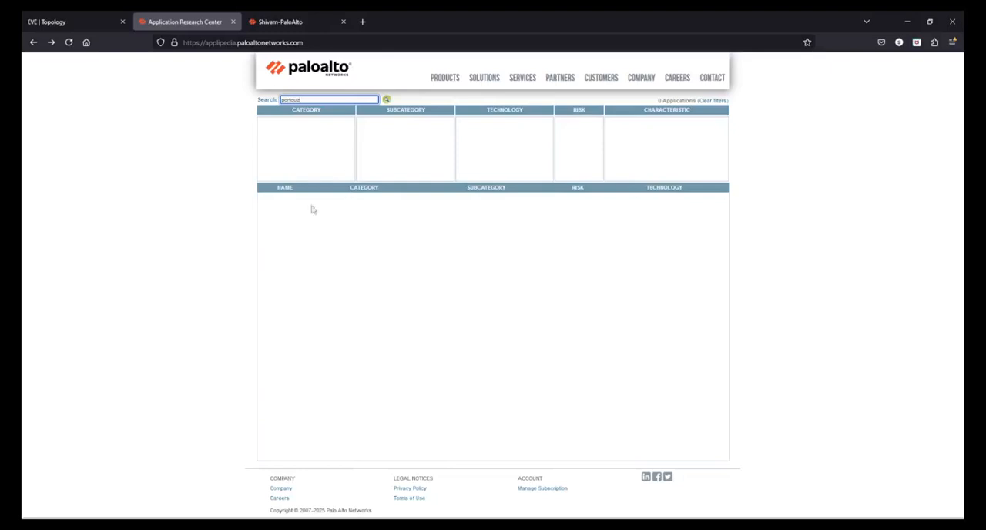
drag(331, 100, 252, 94)
key(BackSpace)
Return to the firewall's portquiz application, review its advanced settings and open the portquiz signature.
click(290, 17)
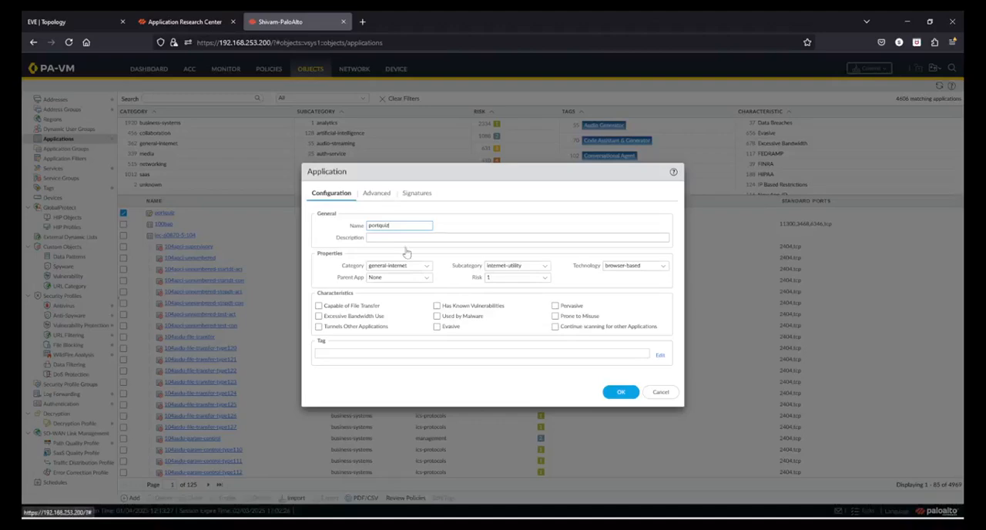
click(376, 192)
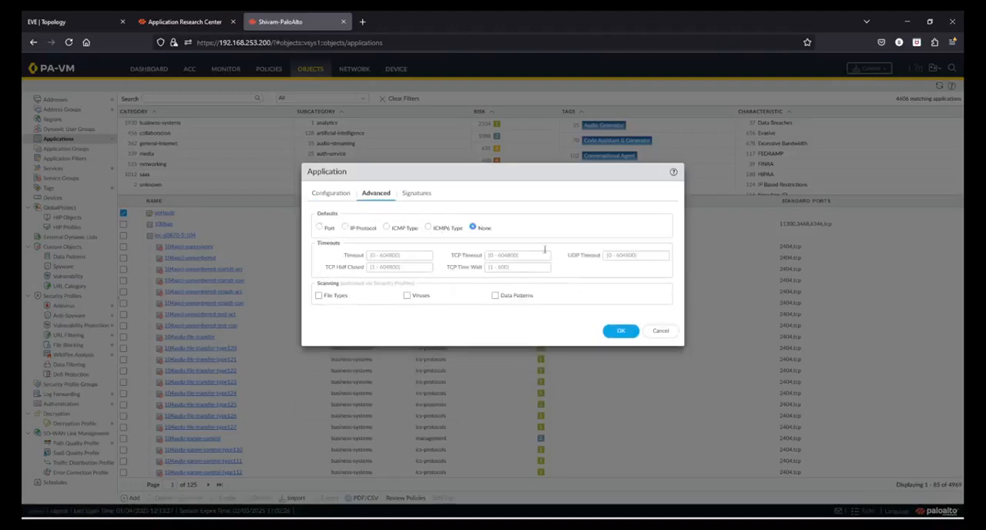
click(417, 193)
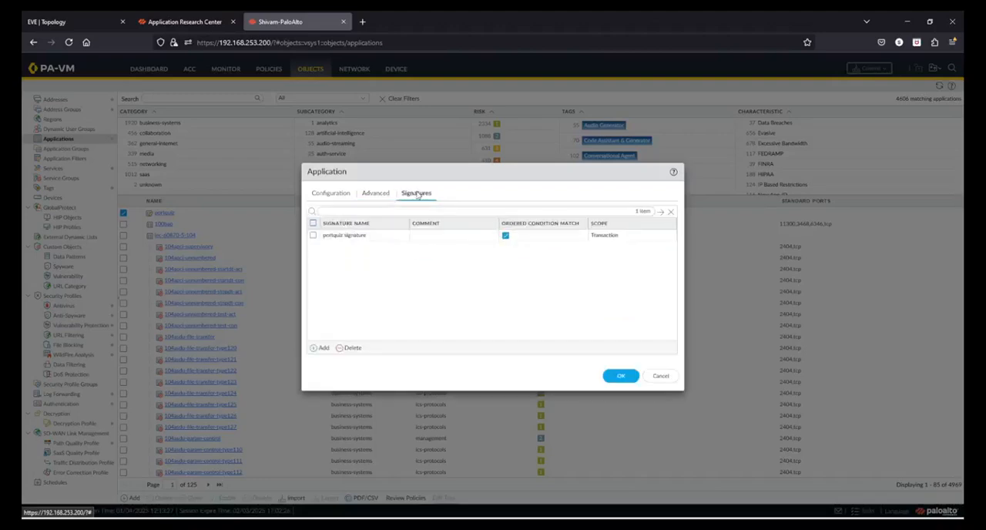
click(362, 237)
click(362, 238)
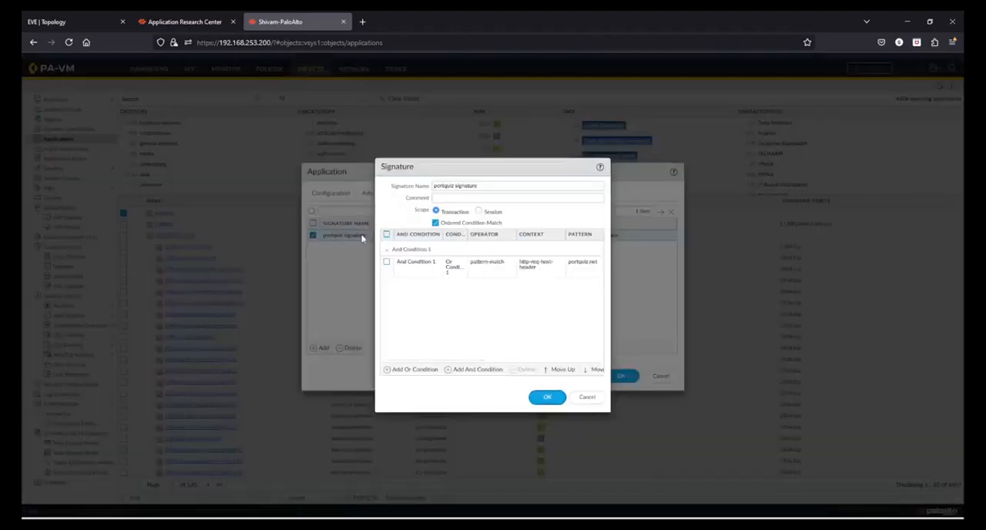
Examine the scope of the portquiz signature and the operator, context and pattern of its existing Or Condition without changing them.
click(407, 279)
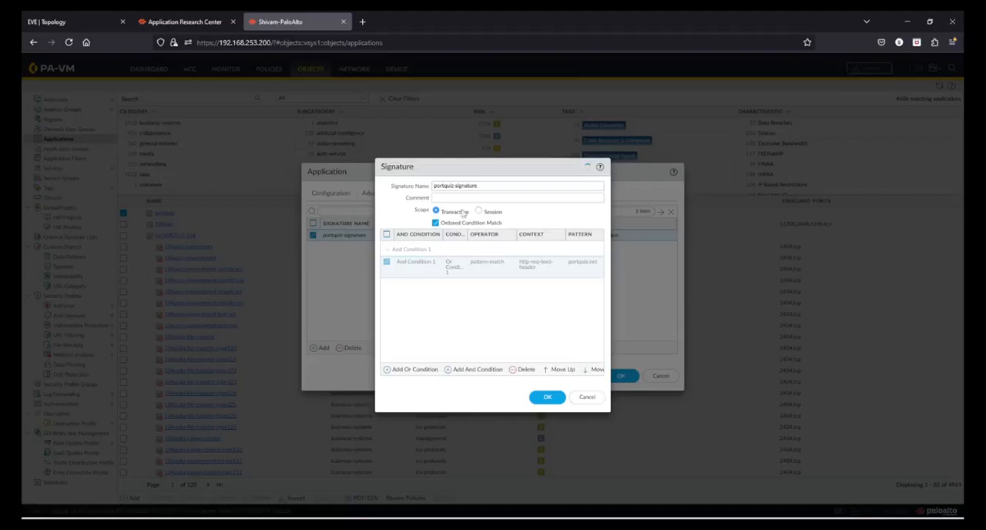
click(482, 277)
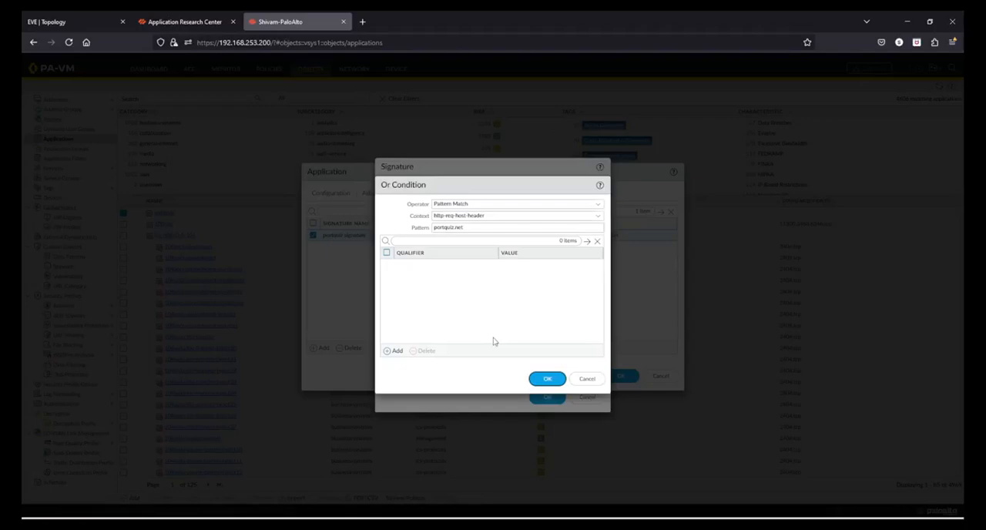
click(587, 379)
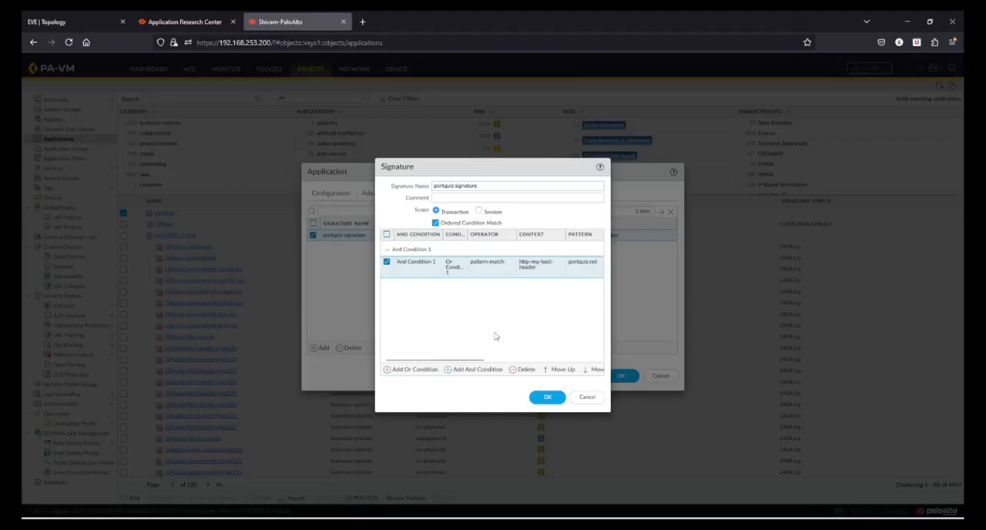
click(414, 267)
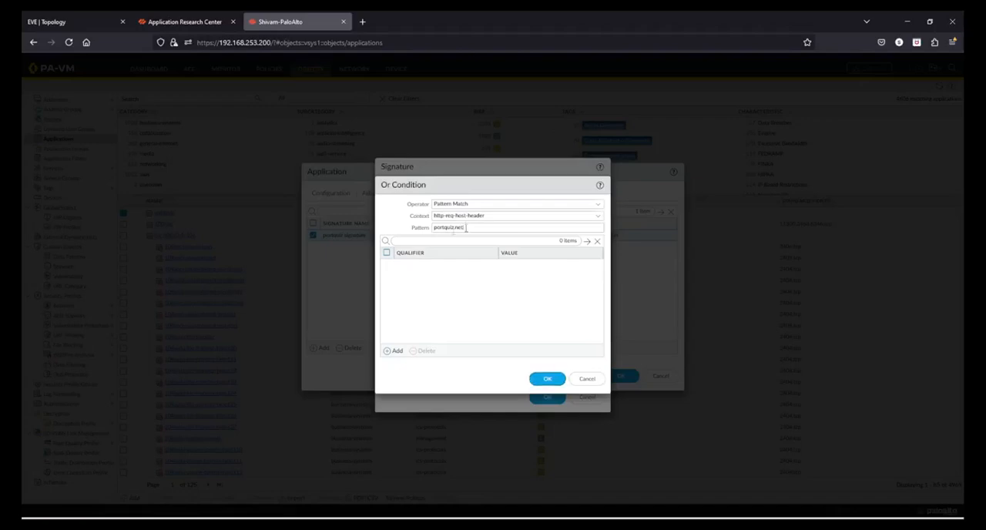
key(ctrl+a)
click(593, 379)
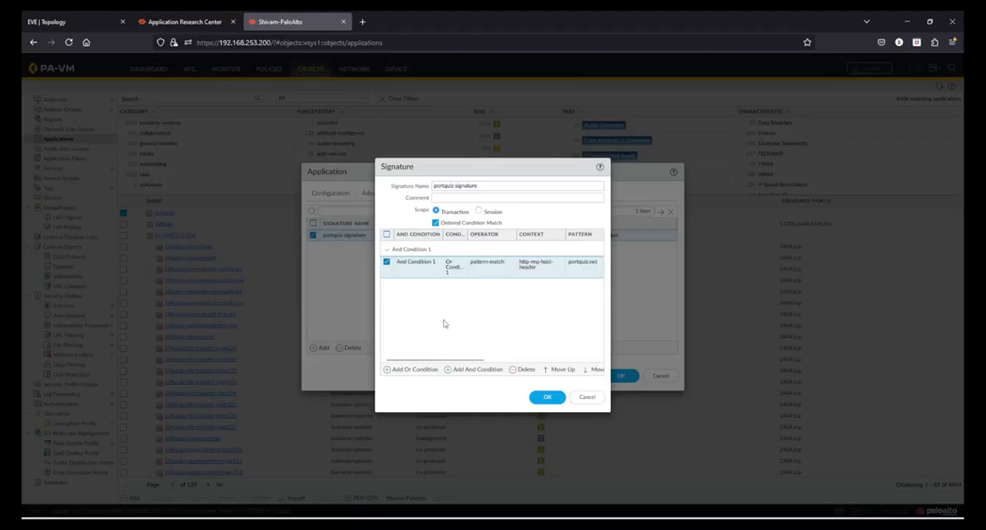
Inspect the operator options for a new Or Condition, and close the condition, signature and application without saving.
click(414, 370)
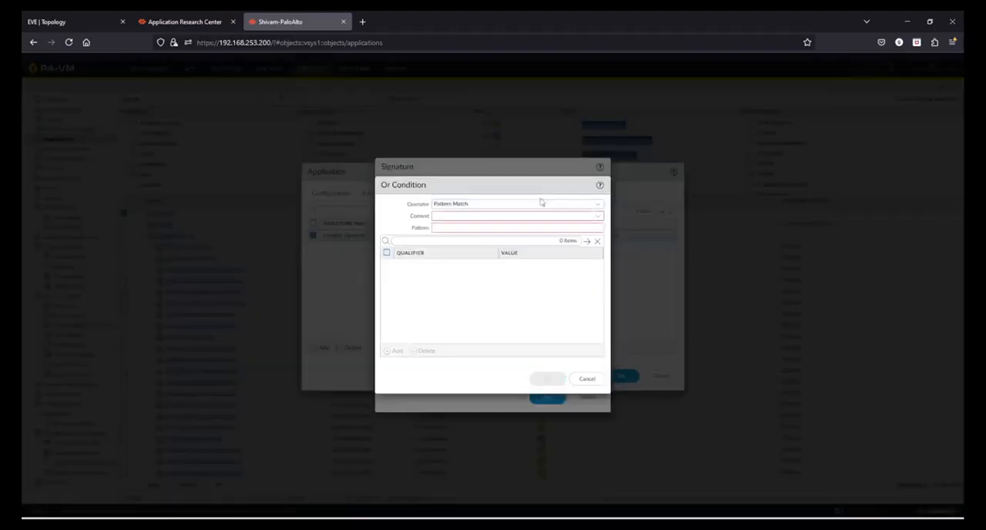
click(599, 206)
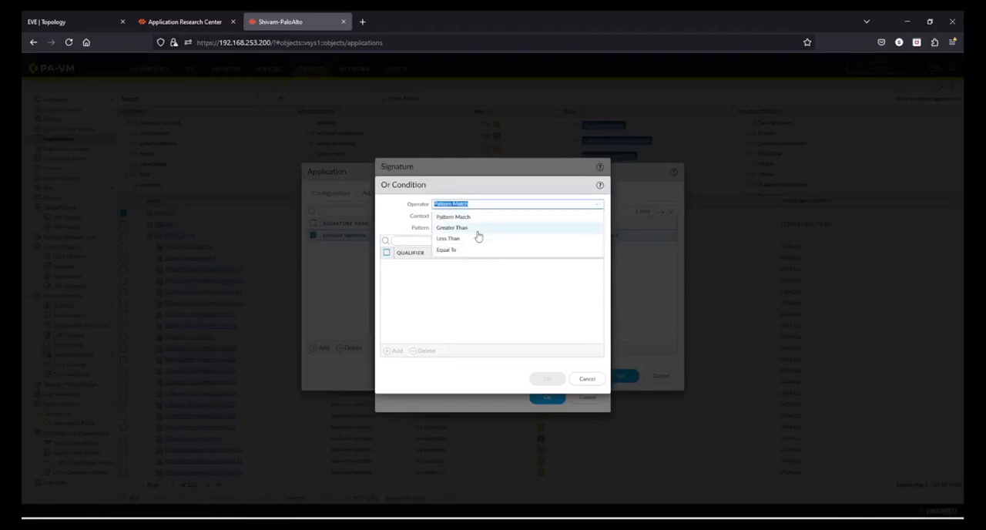
click(491, 304)
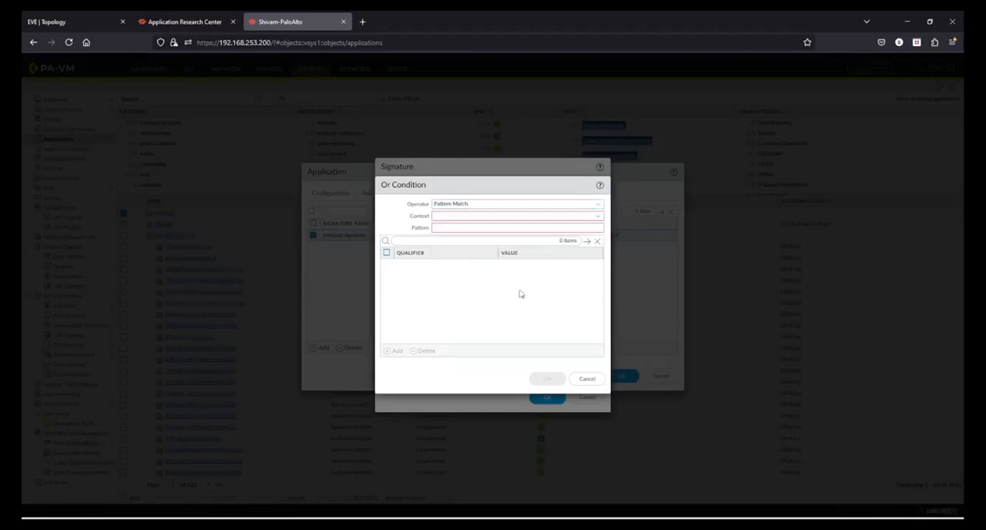
click(590, 382)
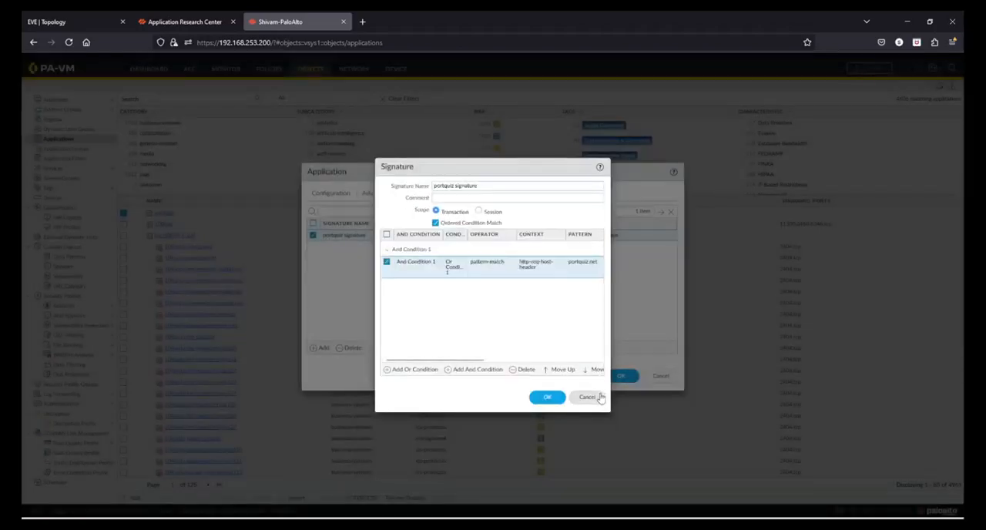
click(600, 397)
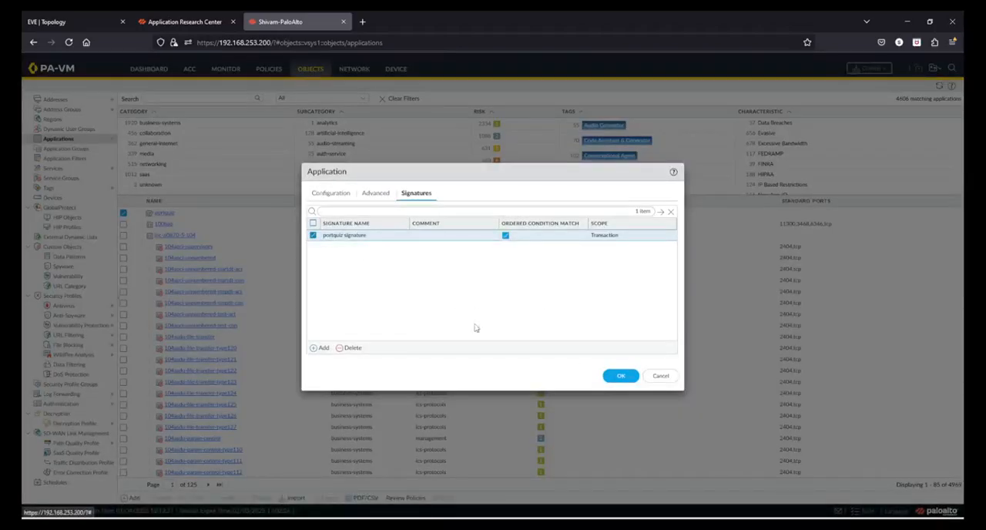
click(662, 375)
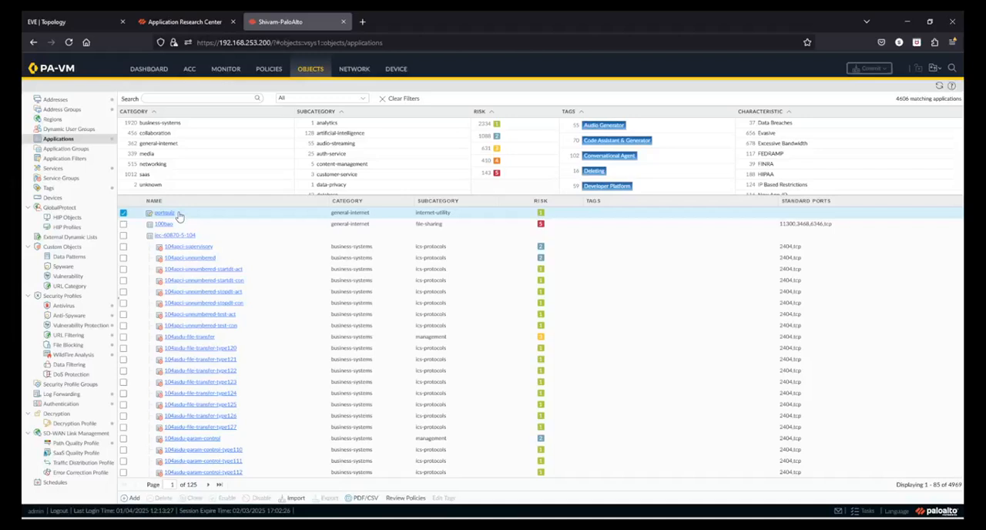
Start a new application group named App Group 1.
click(69, 149)
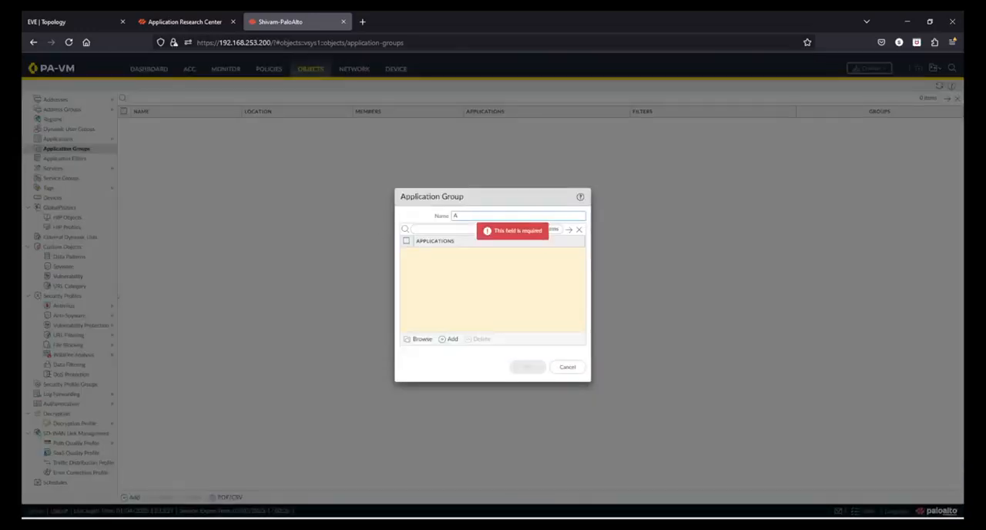
text(App Group 1)
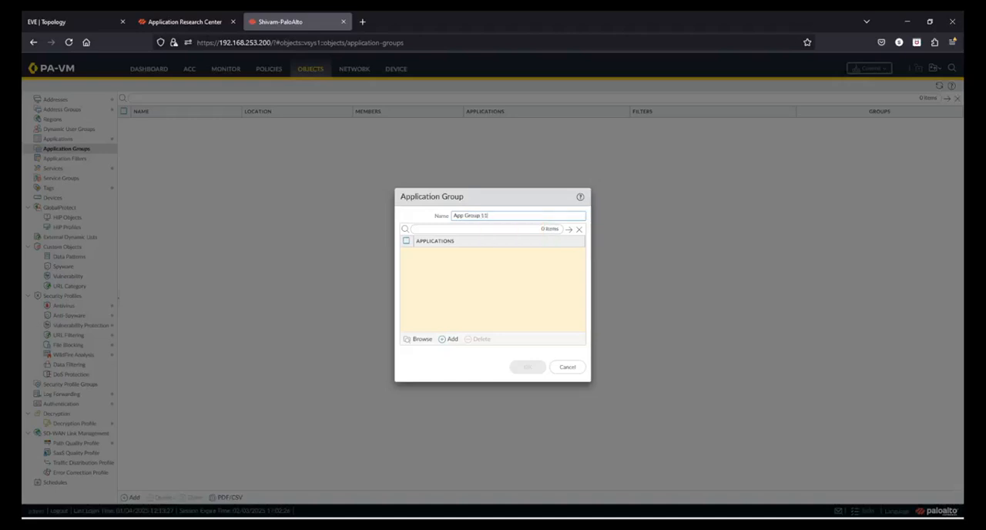
Add portquiz, 100bao, iec-60870-5-104, 104apci-supervisory and 104apci-unnumbered to App Group 1 and save the group.
click(416, 340)
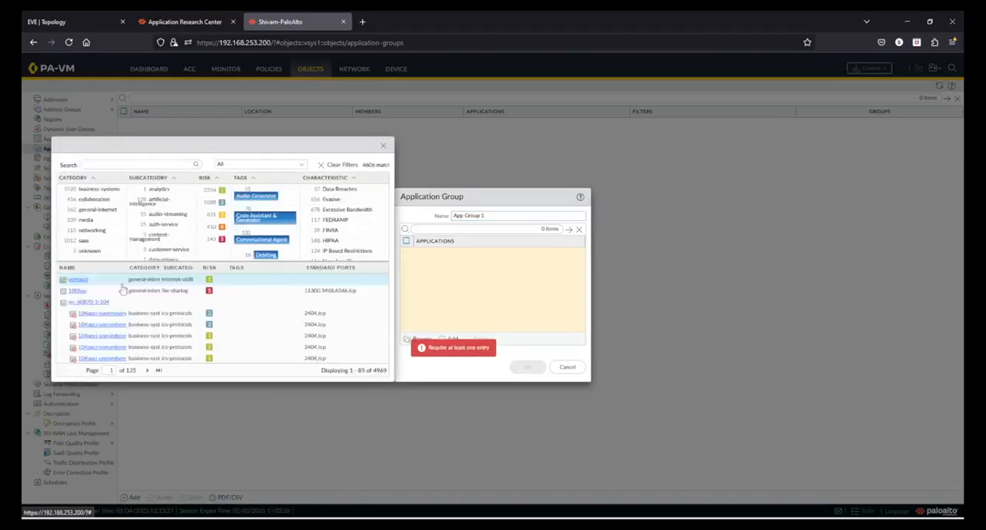
click(380, 279)
click(380, 291)
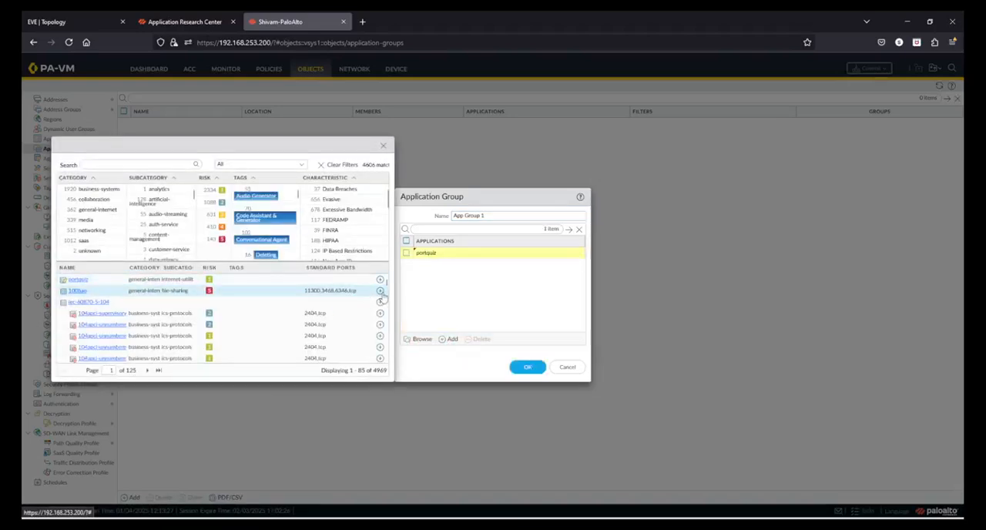
click(380, 302)
click(380, 313)
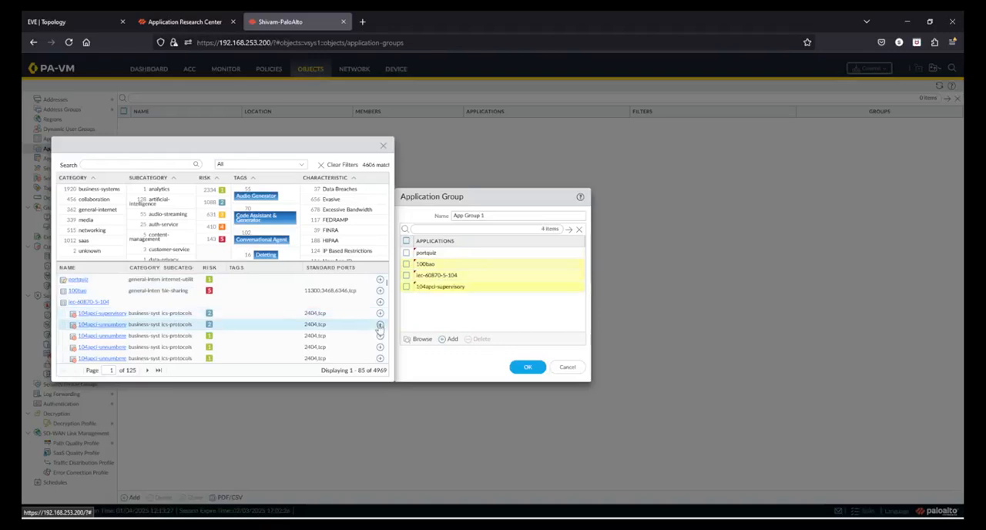
click(380, 325)
click(528, 367)
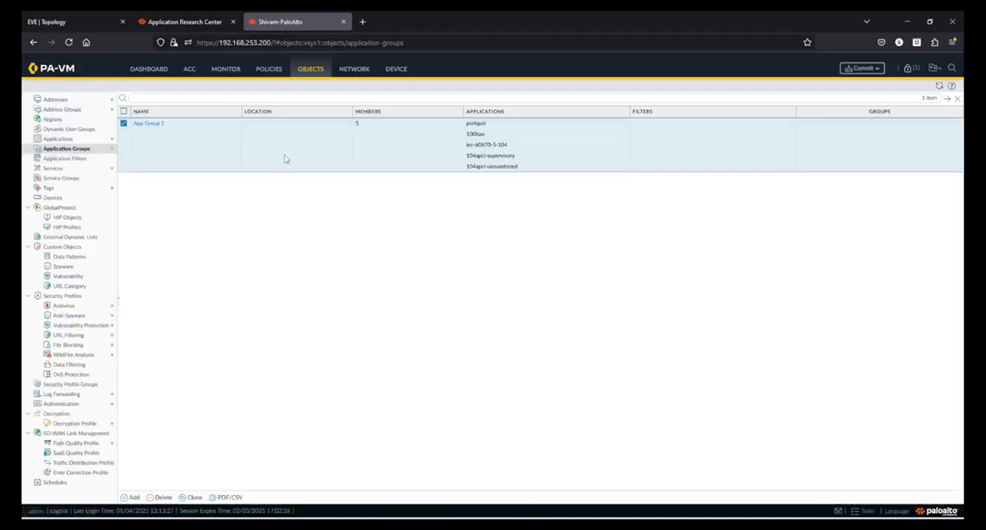
Start a new application filter named "All risk 5 apps in general internet".
click(82, 159)
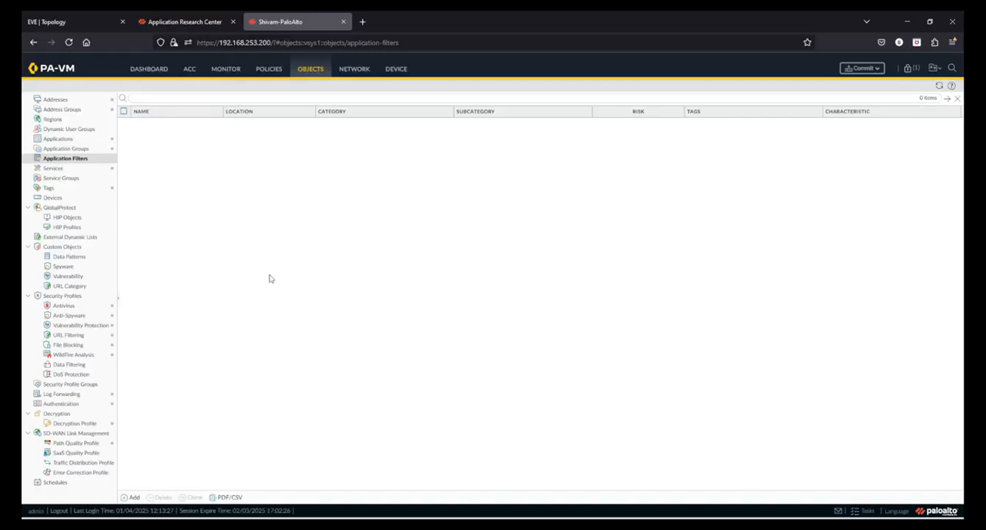
click(132, 497)
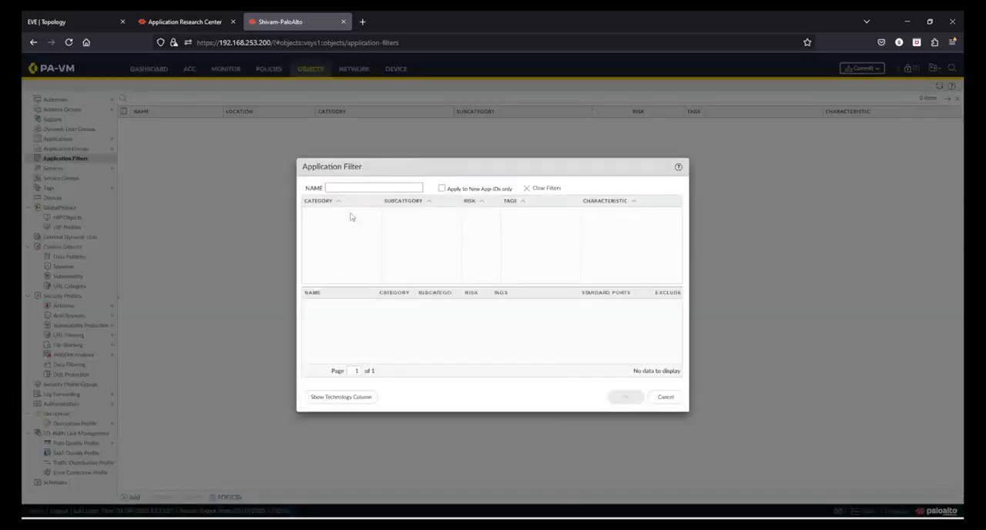
click(346, 188)
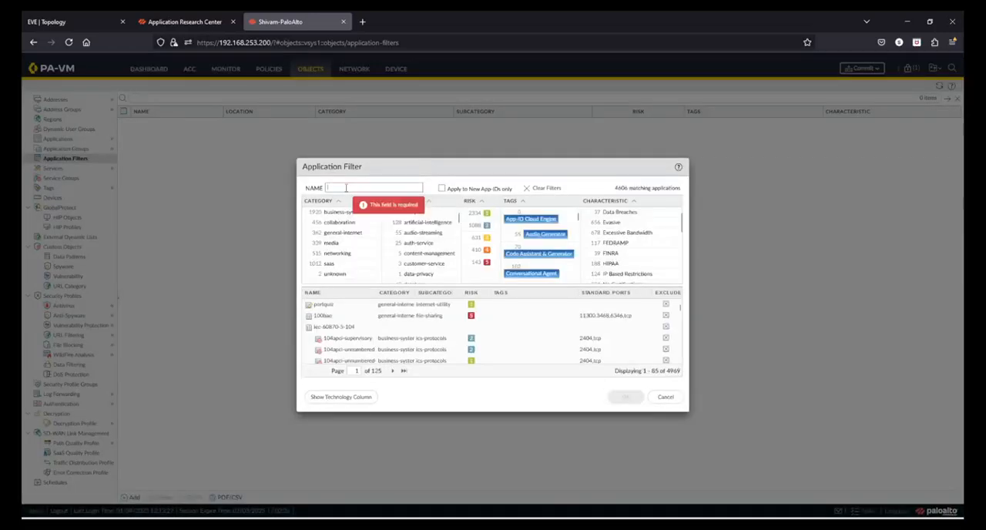
text(App Fil)
key(BackSpace)
key(BackSpace)
key(BackSpace)
key(BackSpace)
key(BackSpace)
text(AJ)
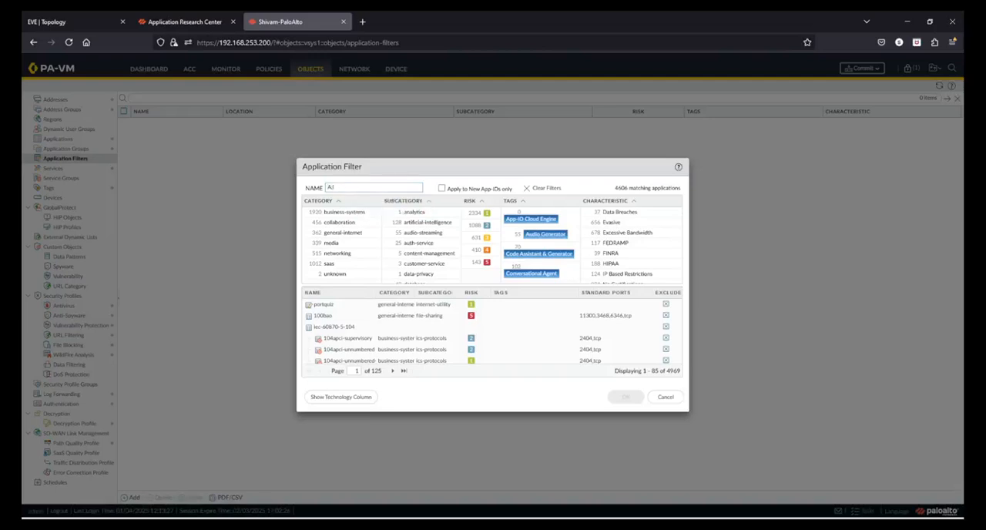
text(l risk 5 apps)
text( in gre)
text(neral apps)
key(BackSpace)
key(BackSpace)
key(BackSpace)
text(internet)
Restrict the application filter to the general-internet category and risk 5, and review both pages of matching applications.
click(349, 235)
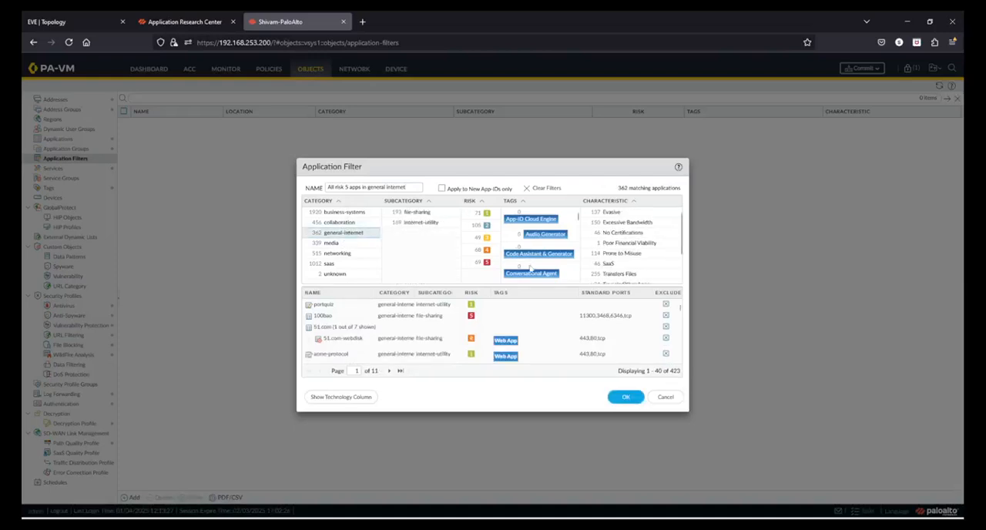
click(483, 264)
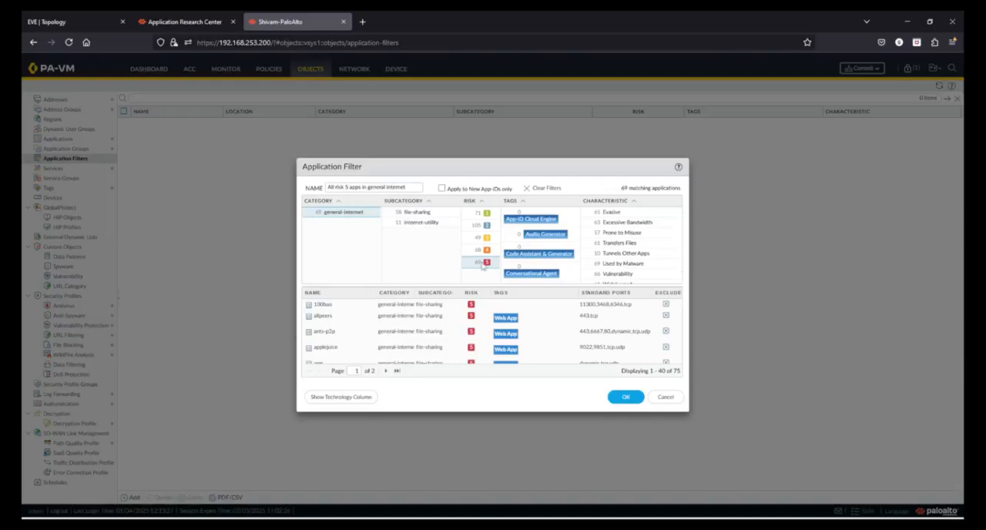
scroll(406, 339, down, 3)
scroll(406, 339, down, 5)
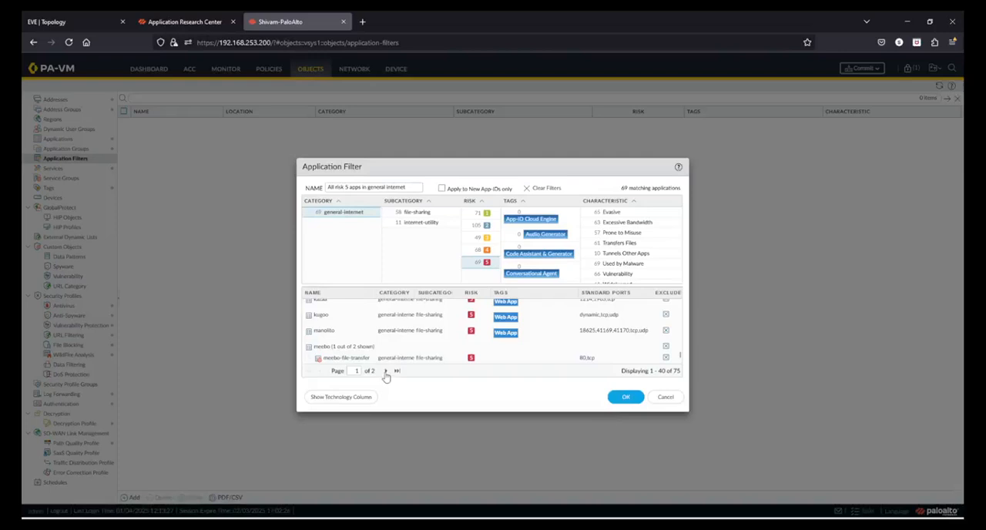
click(385, 371)
scroll(497, 331, down, 2)
scroll(497, 331, up, 2)
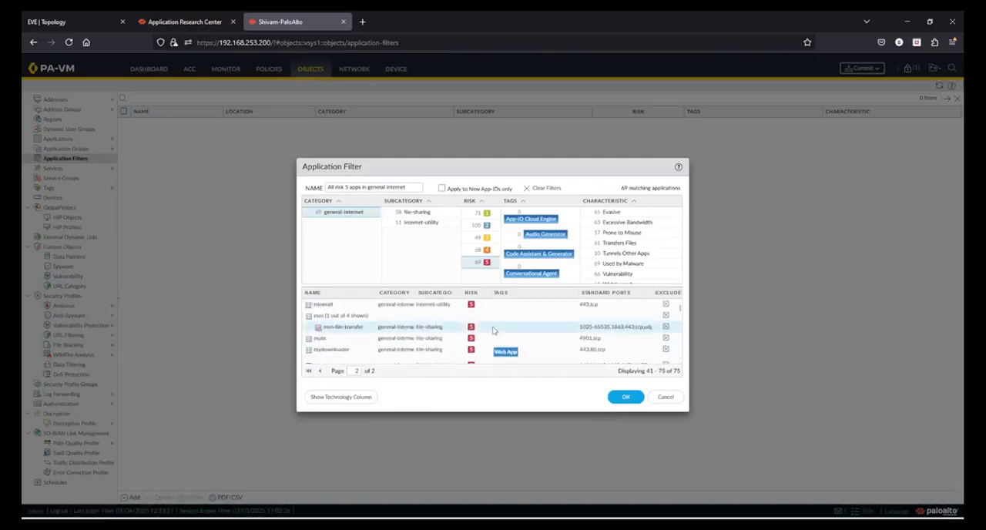
Try to save the application filter under the name "All risk 5 apps in general internet".
click(626, 397)
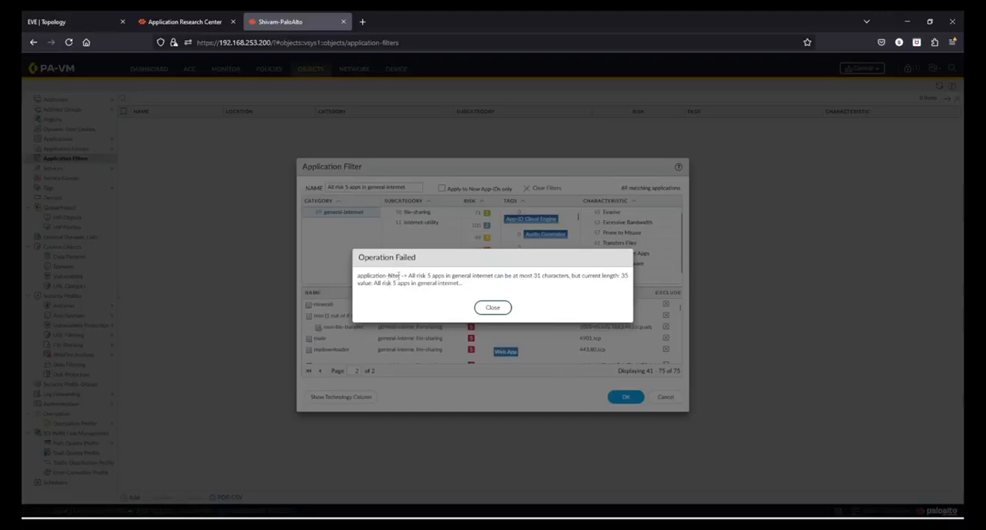
drag(398, 275, 558, 278)
click(528, 275)
click(558, 278)
click(496, 308)
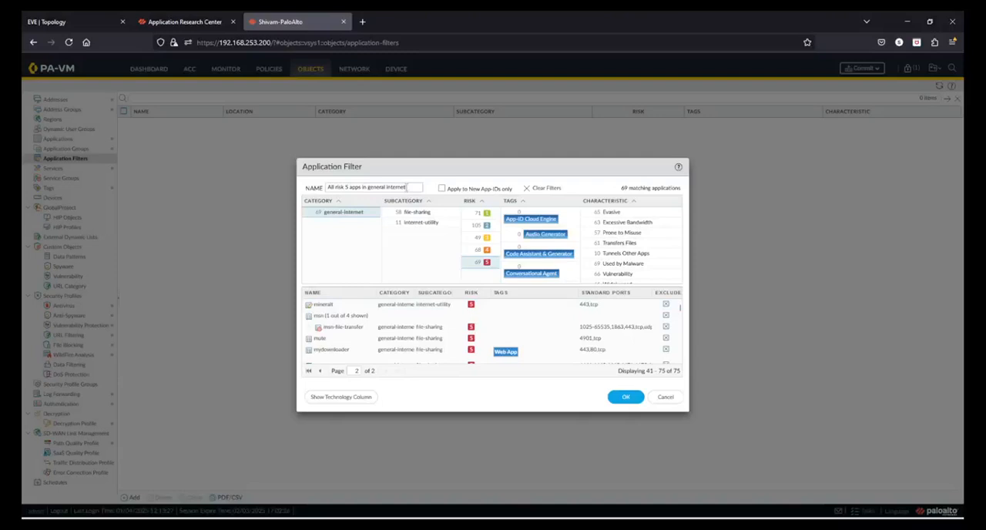
Shorten the application filter's name to "All risk 5 apps in general".
key(BackSpace)
key(BackSpace)
key(BackSpace)
key(BackSpace)
key(BackSpace)
key(BackSpace)
key(BackSpace)
Save the application filter and deselect it in the filter list.
click(626, 397)
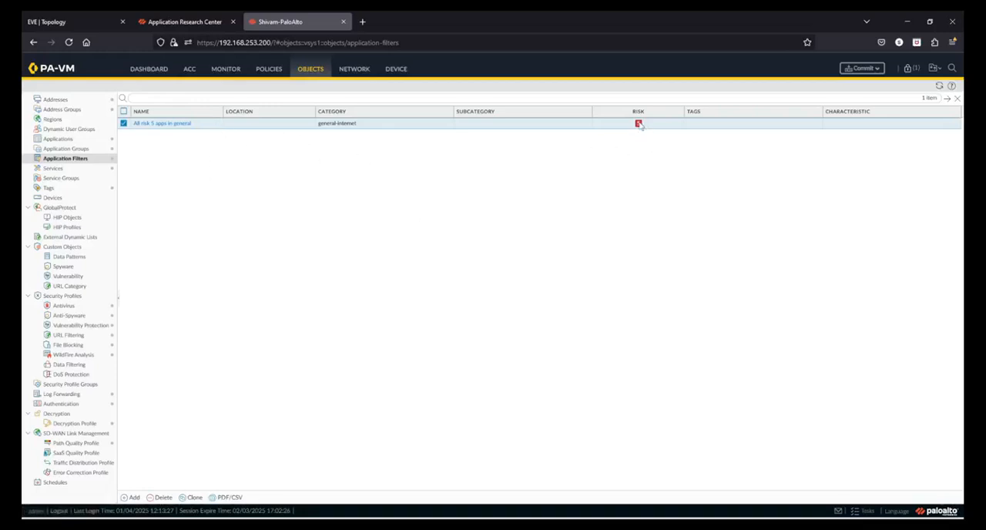
click(124, 123)
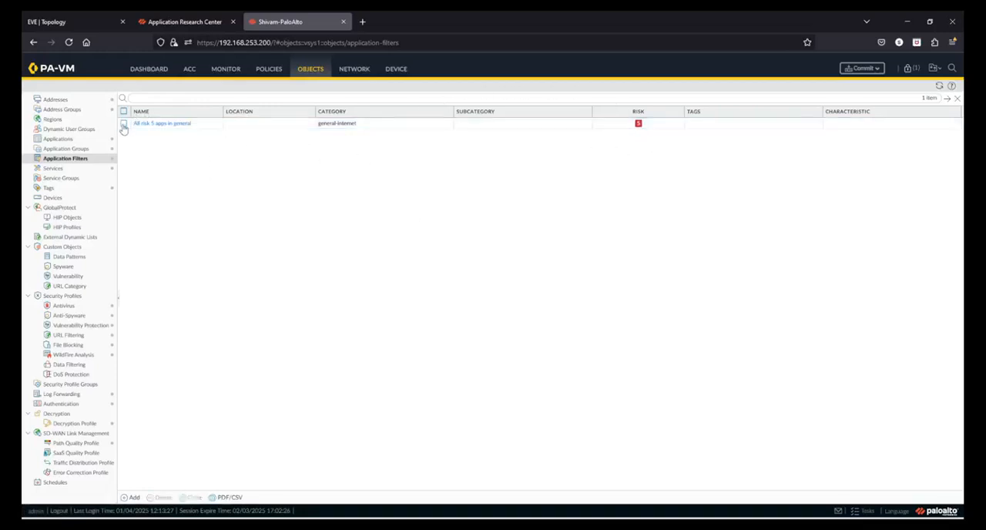
Open the LANtoWAN security policy rule and search its application choices for "all" to locate the application filter.
click(268, 70)
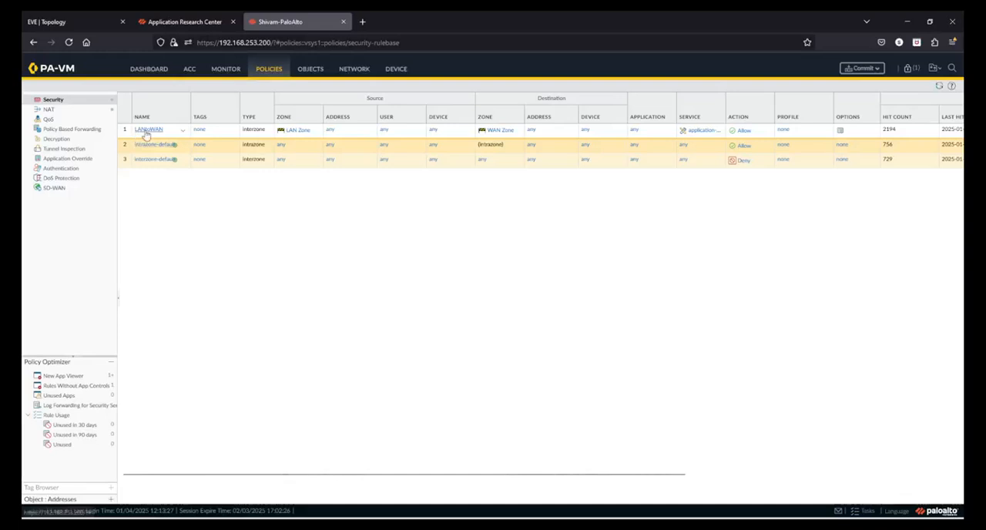
click(146, 131)
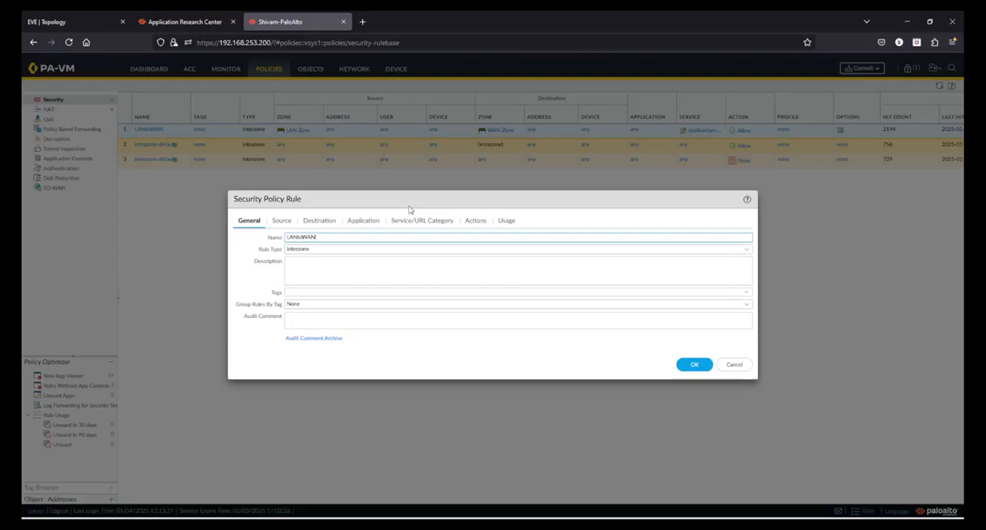
click(365, 224)
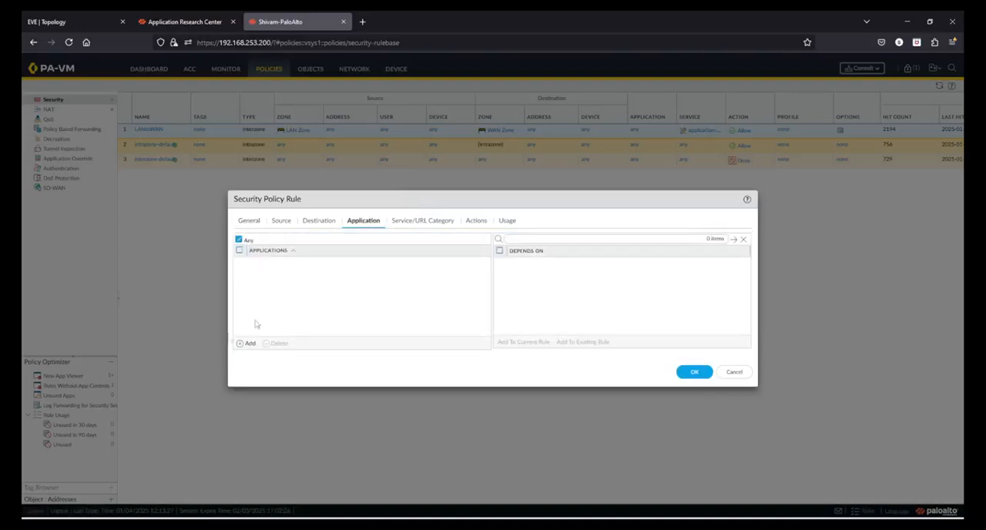
click(247, 344)
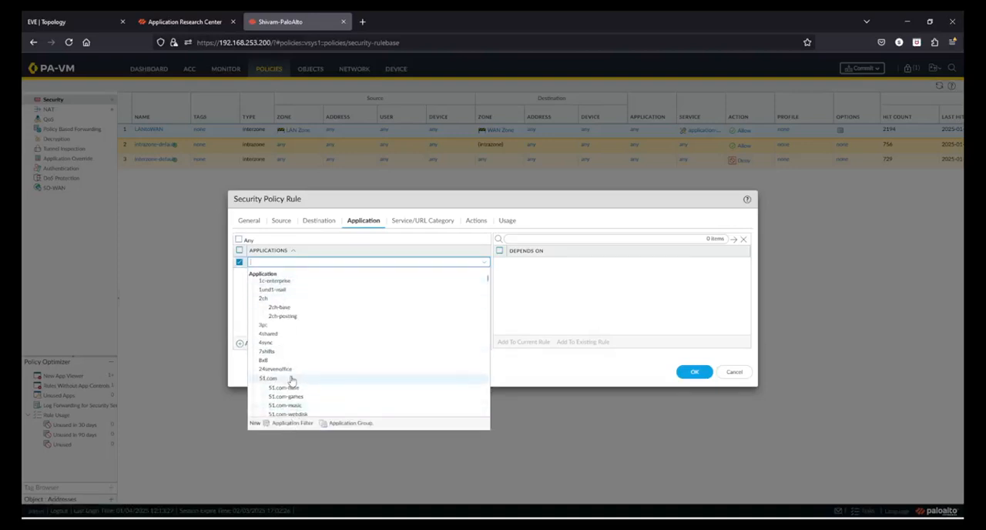
scroll(301, 377, down, 5)
scroll(297, 362, up, 5)
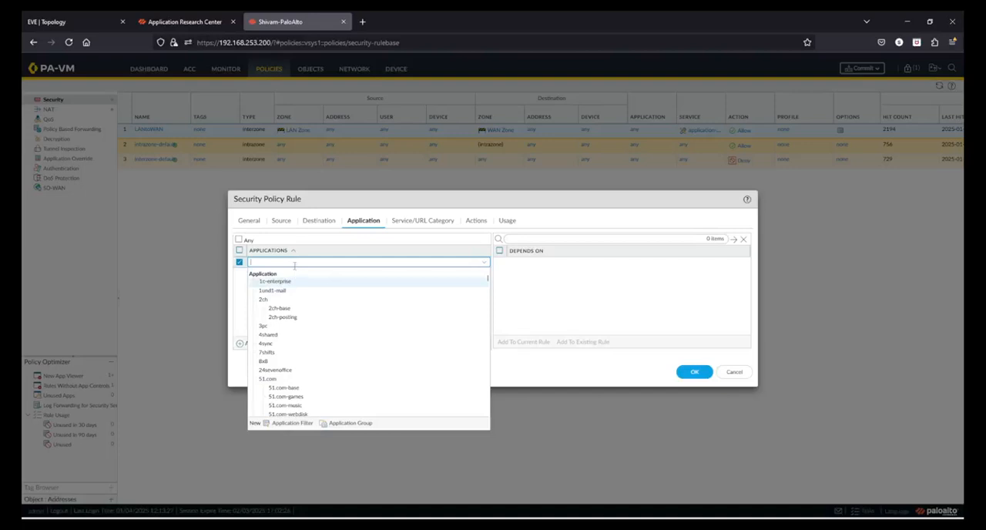
text(si)
text(ll)
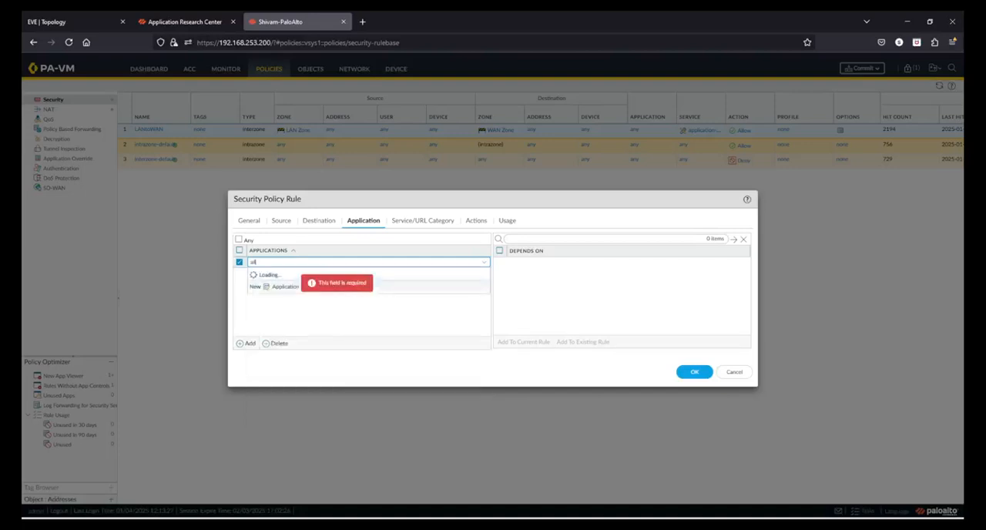
scroll(297, 331, down, 10)
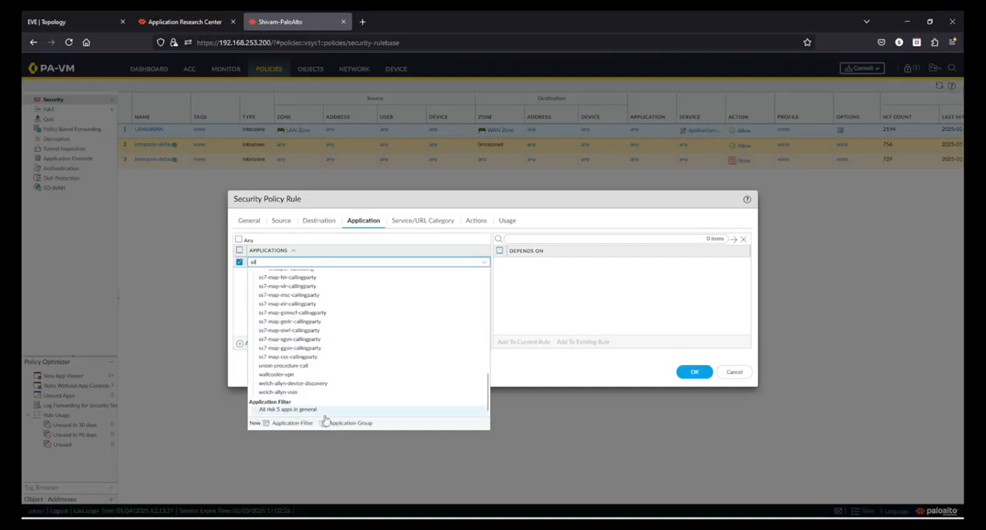
scroll(350, 381, up, 5)
scroll(349, 380, up, 10)
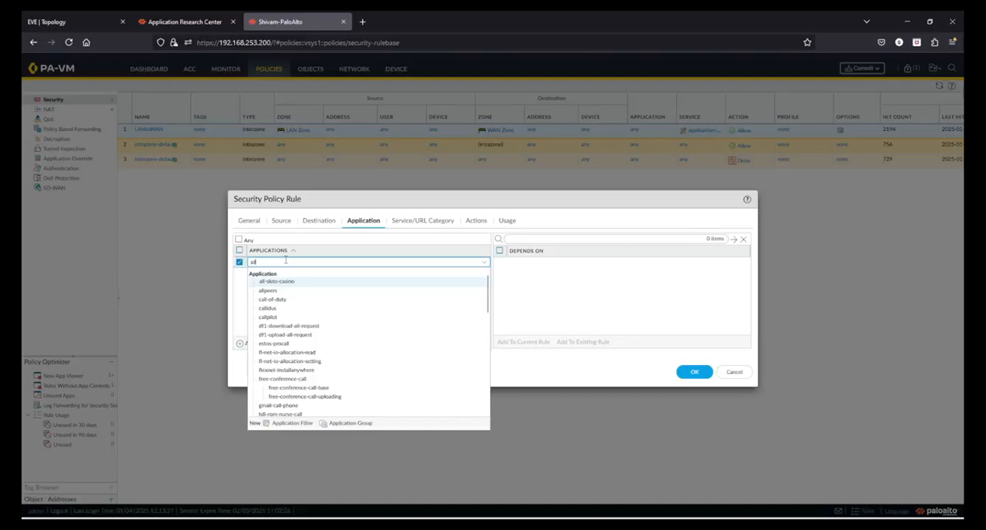
Search the rule's application choices for "App" to find the application group, and restore the application match to Any.
key(BackSpace)
key(BackSpace)
key(BackSpace)
text(App)
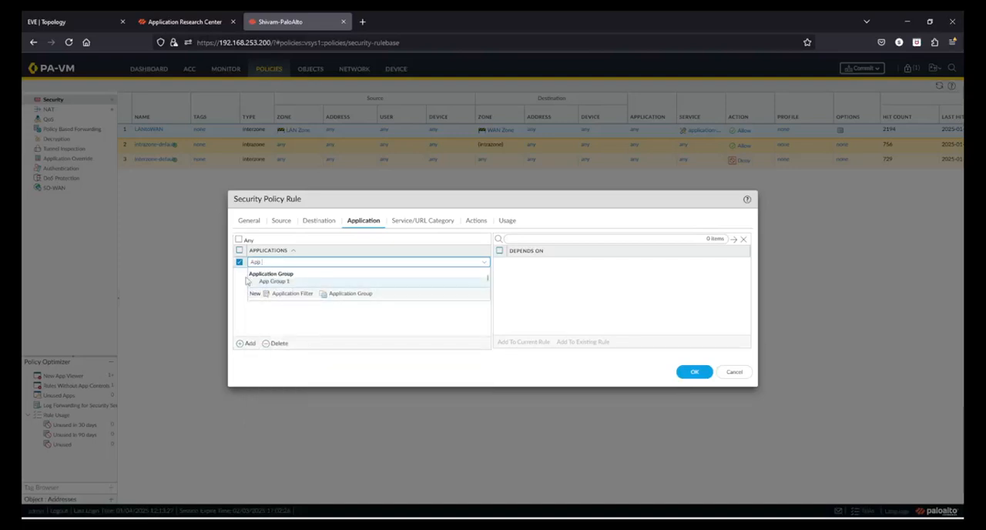
click(336, 321)
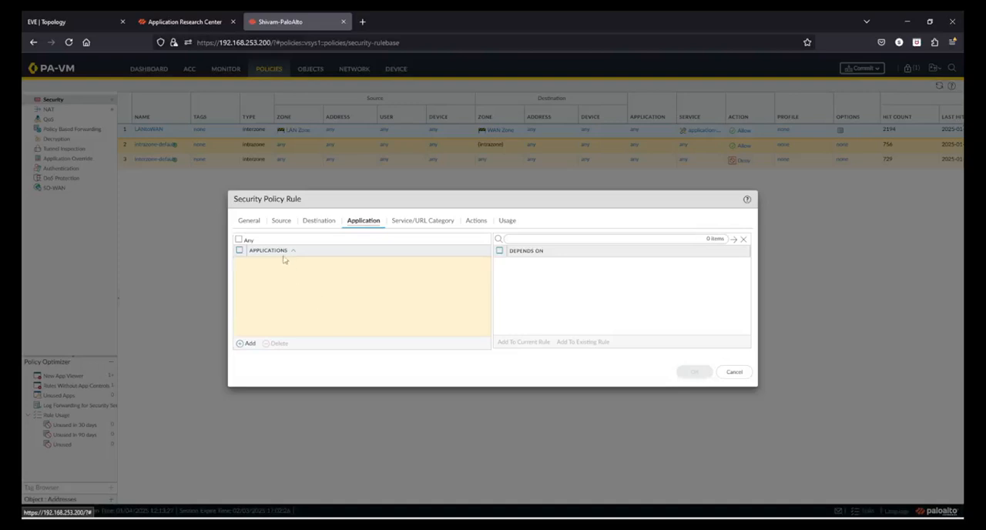
click(239, 241)
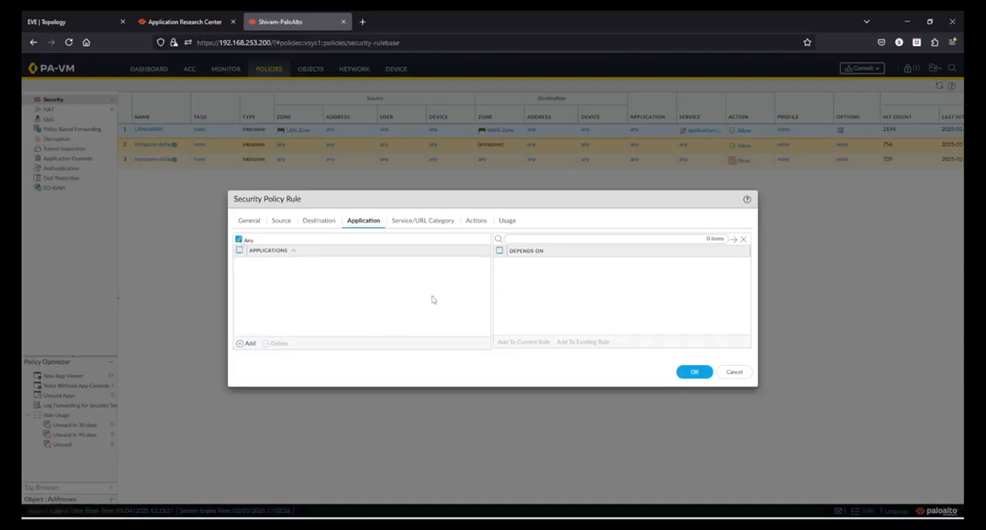
Compare the rule's application match with its service and URL category settings, including the available service options.
click(420, 221)
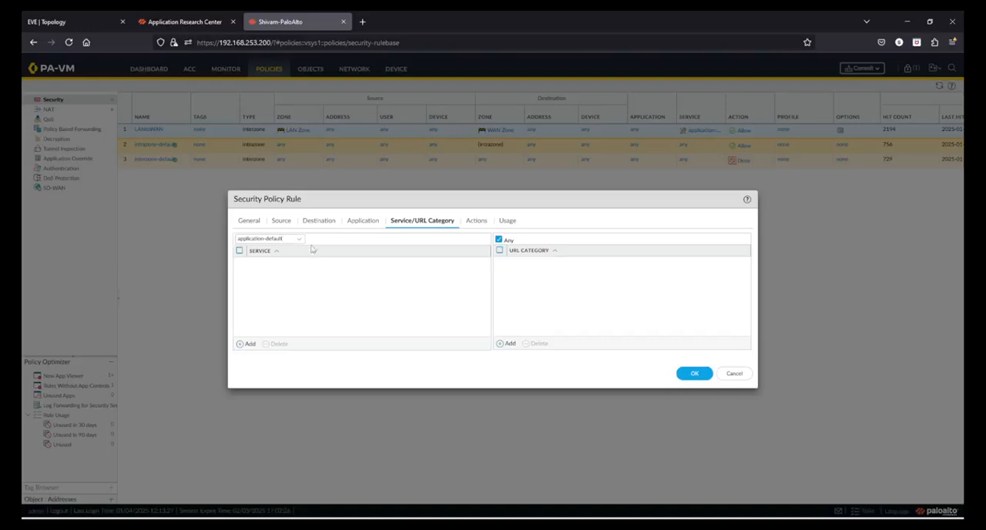
click(364, 219)
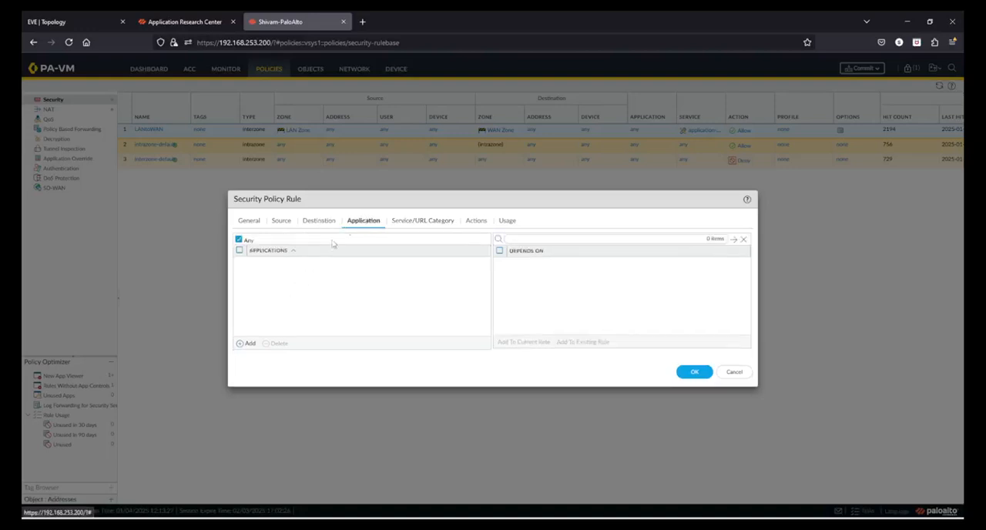
click(410, 225)
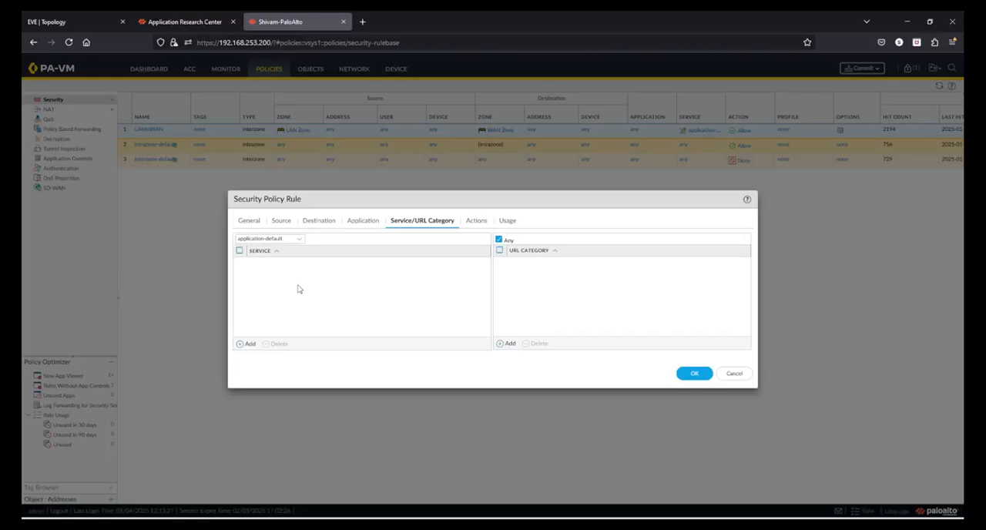
click(362, 222)
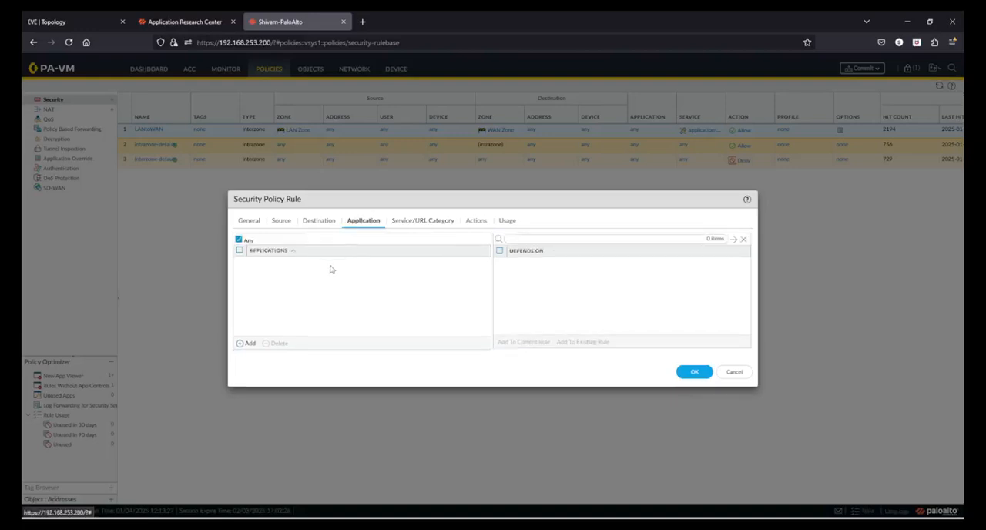
click(424, 222)
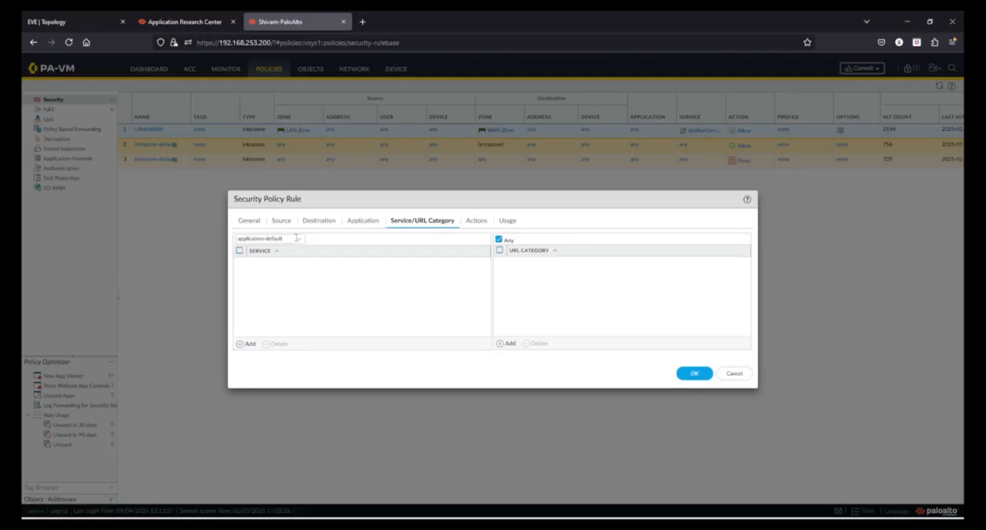
click(300, 239)
click(349, 244)
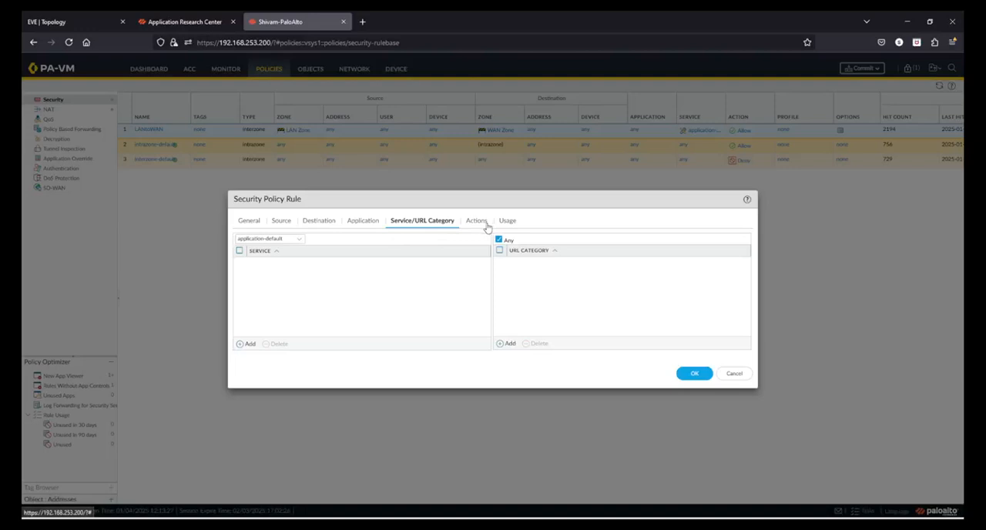
click(361, 223)
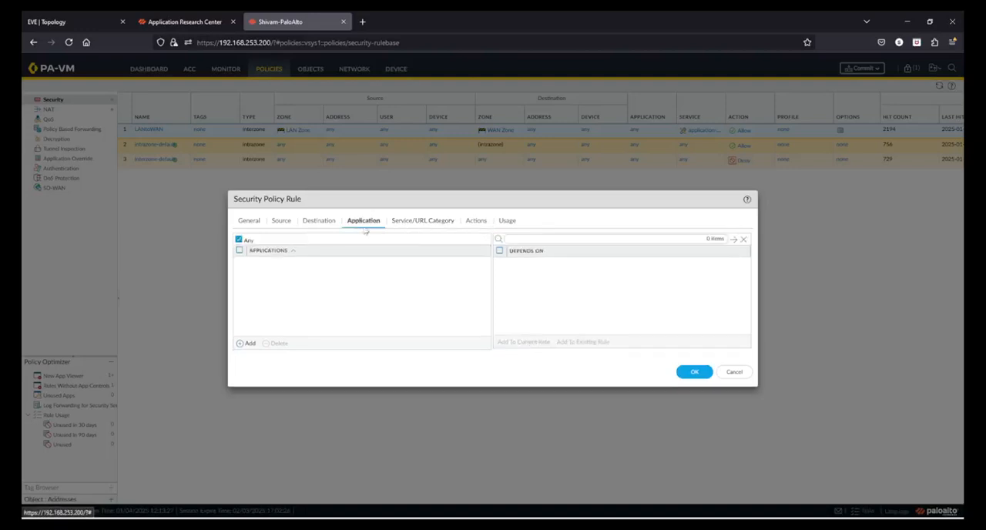
click(426, 225)
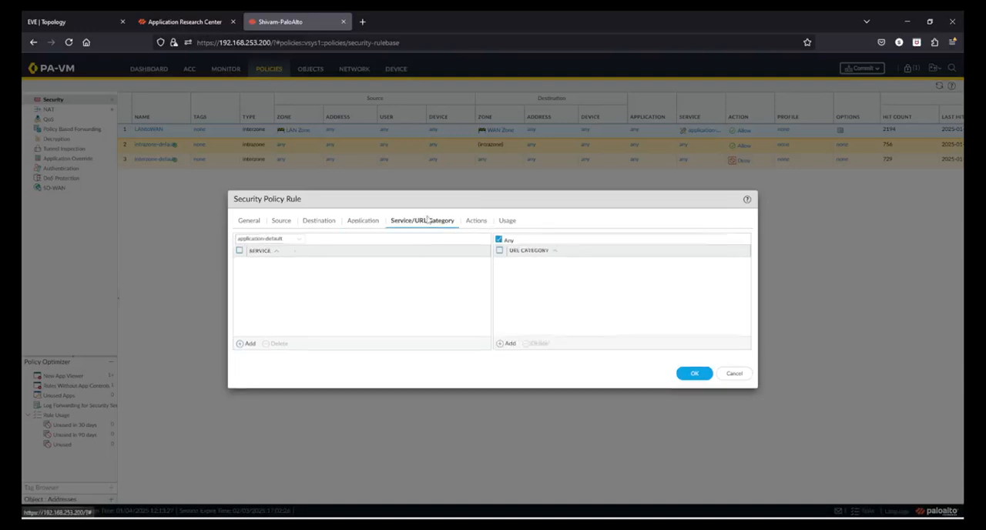
Try setting the LANtoWAN rule's service to select, and discard the rule edits.
click(299, 242)
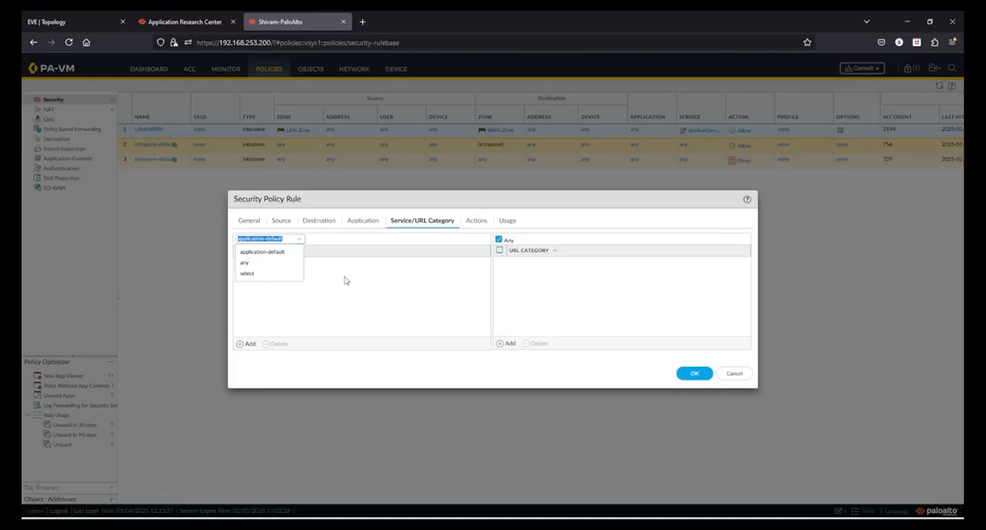
click(269, 273)
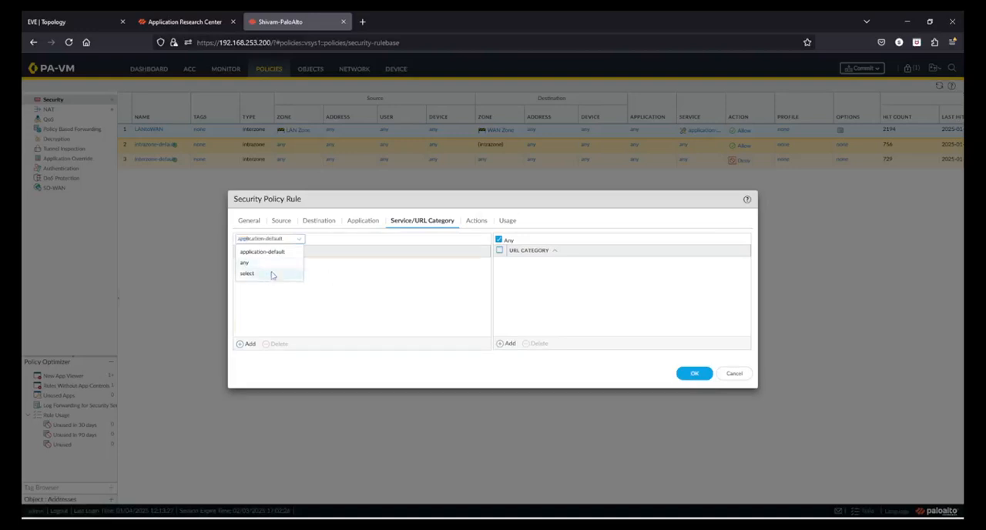
click(357, 224)
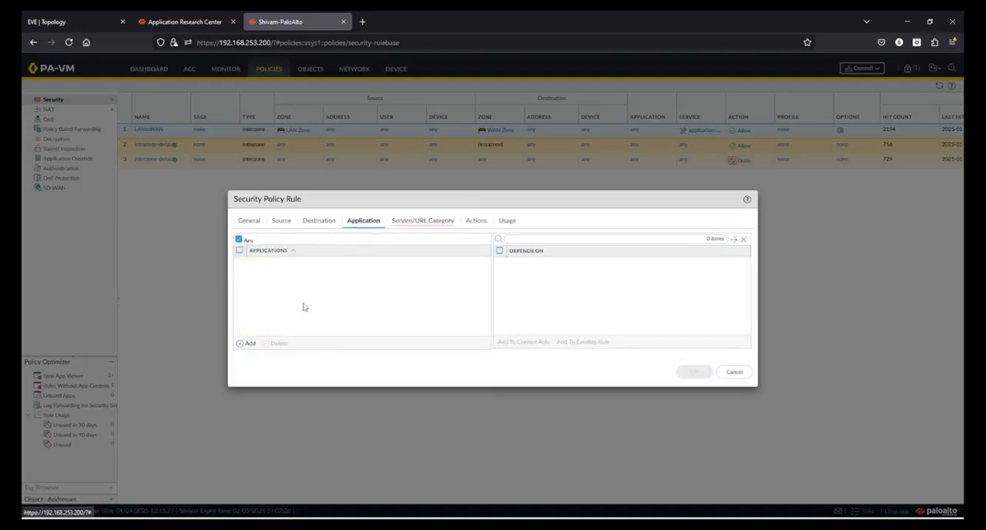
click(420, 222)
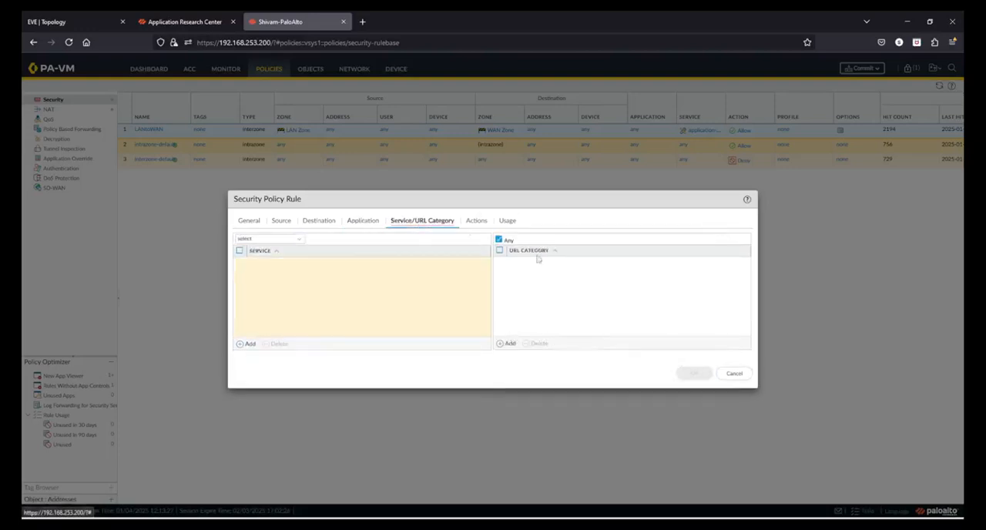
click(738, 374)
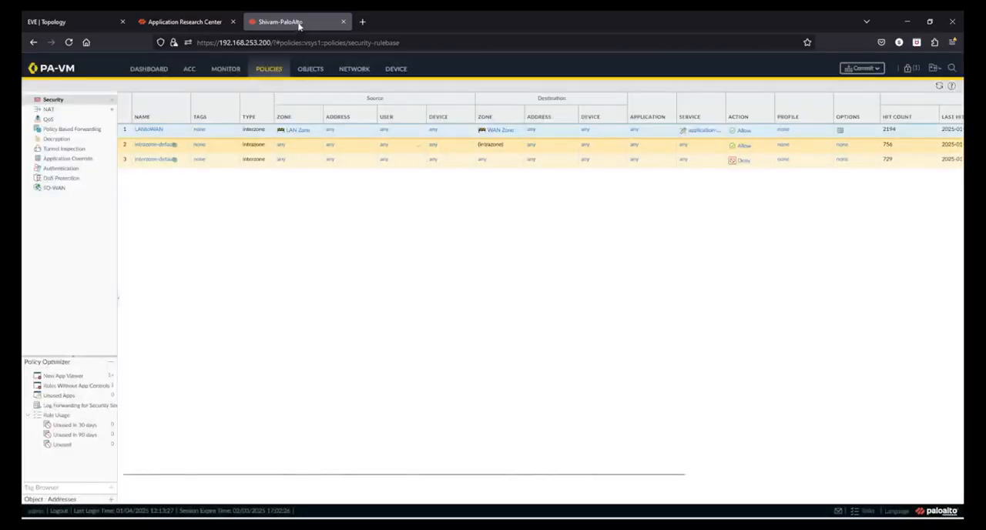
Return from the security policies to the firewall's object configuration.
click(306, 73)
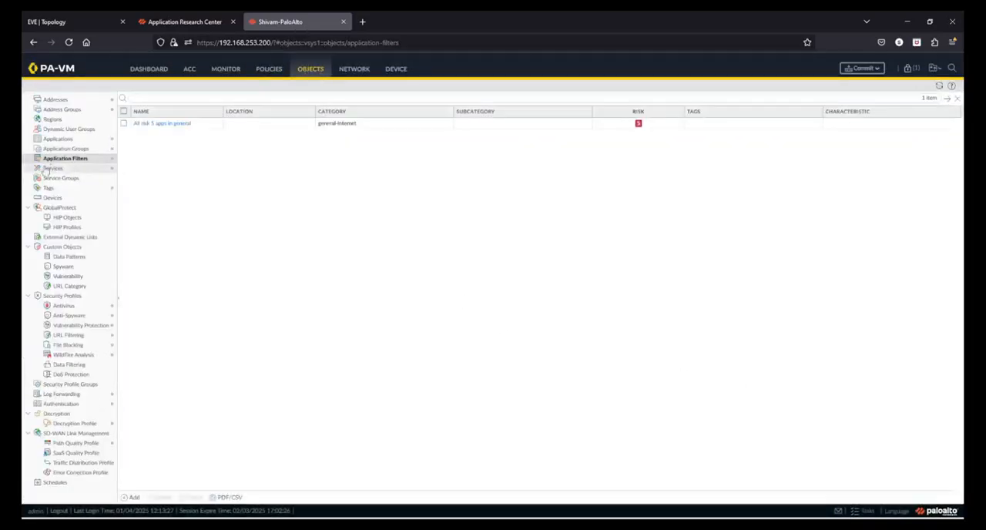